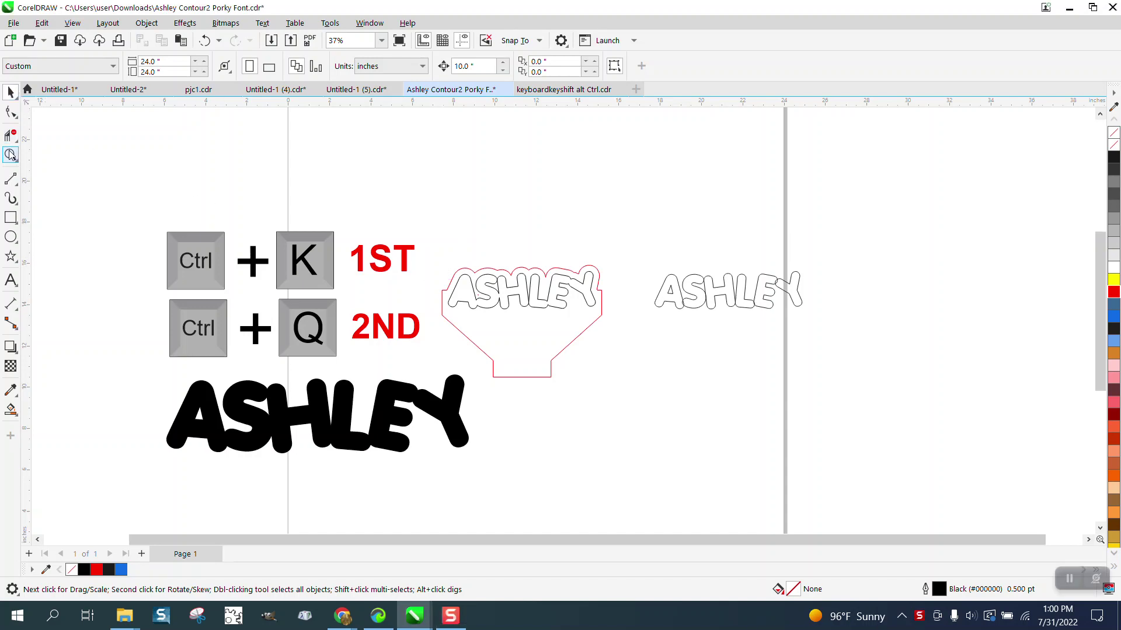
Step: Zoom in on the ASHLEY copies and give the black bottom ASHLEY no fill, leaving only outlines
drag(415, 249, 832, 407)
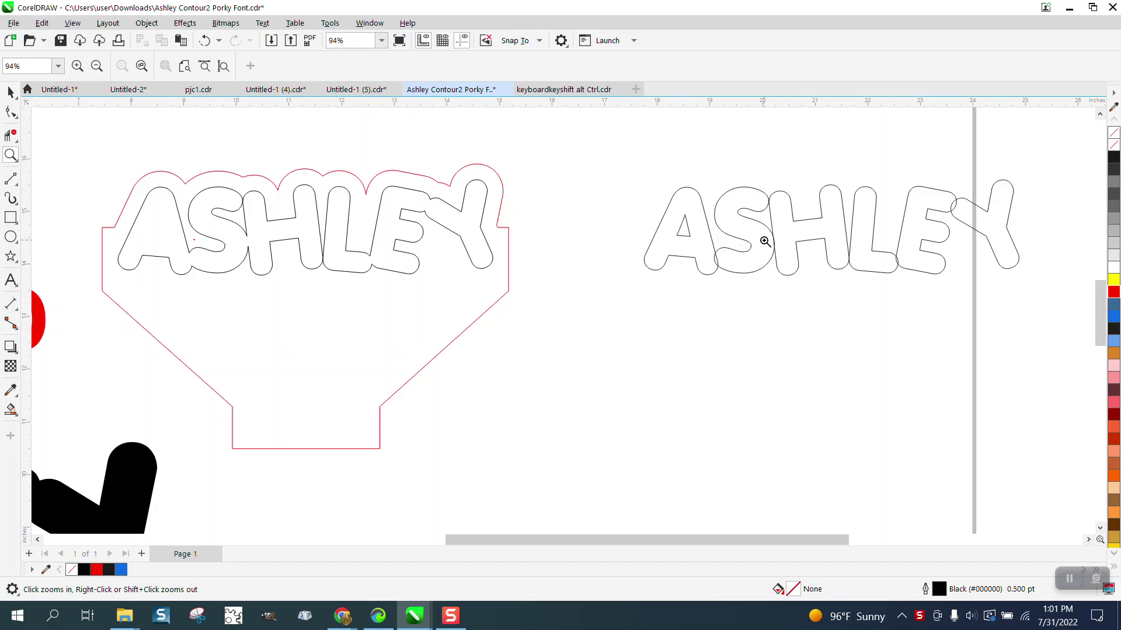
scroll(762, 243, down, 2)
scroll(755, 241, down, 1)
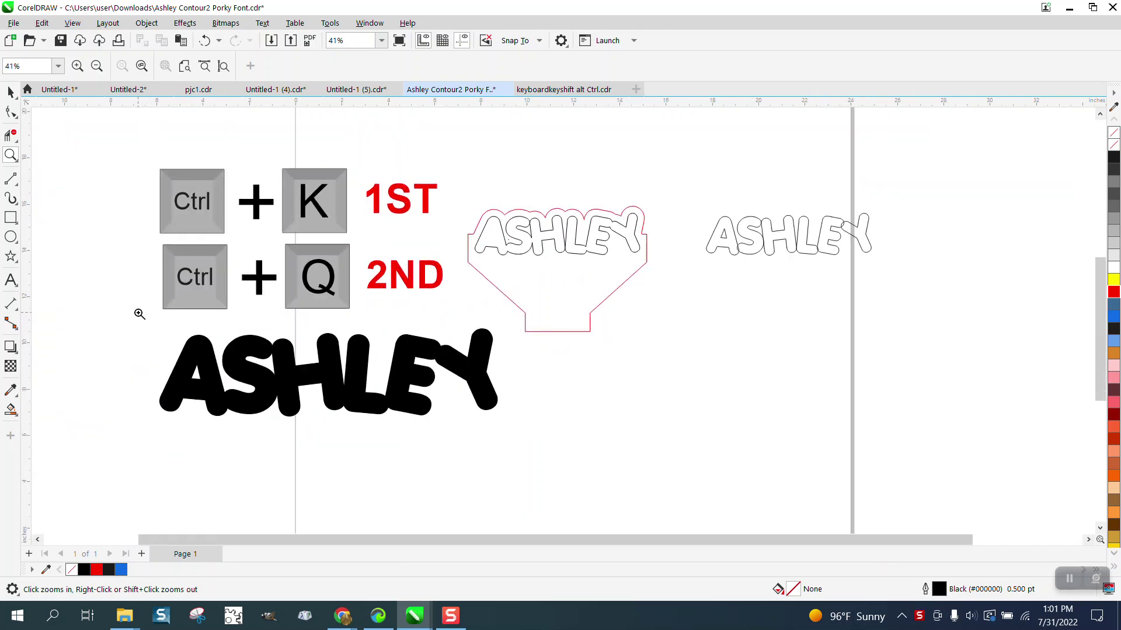
click(11, 93)
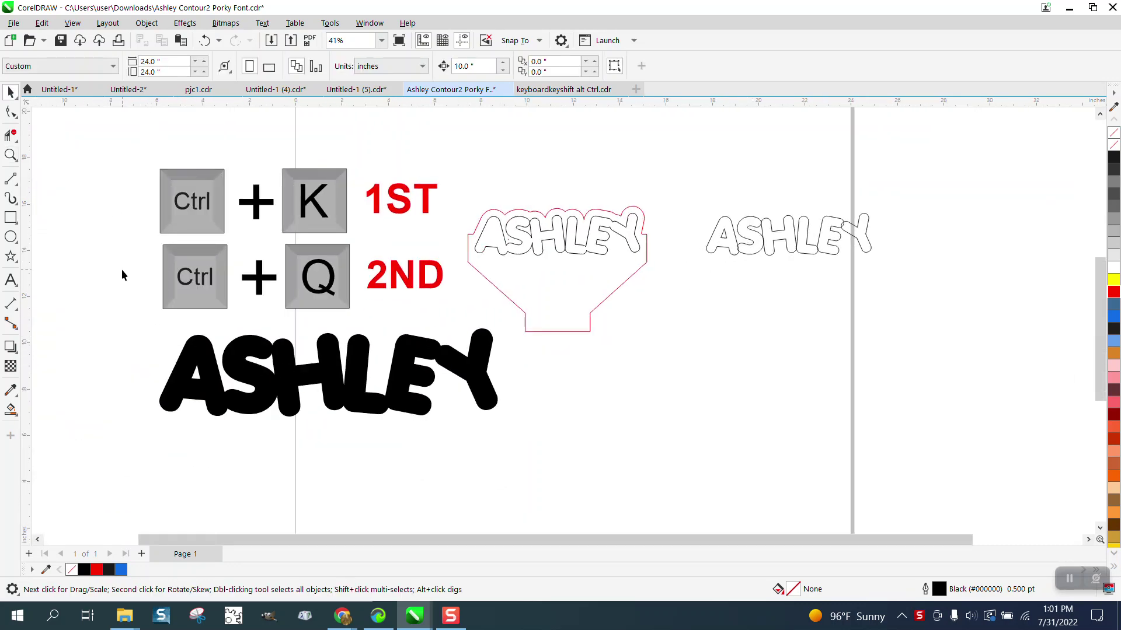
drag(144, 332, 437, 439)
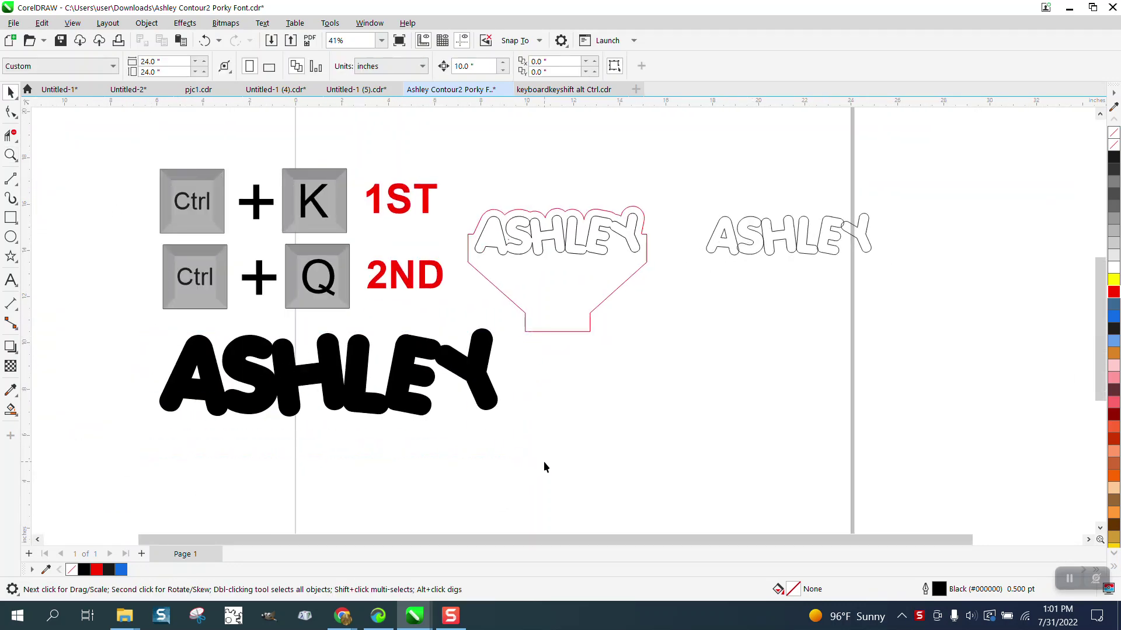
click(279, 361)
drag(138, 320, 614, 474)
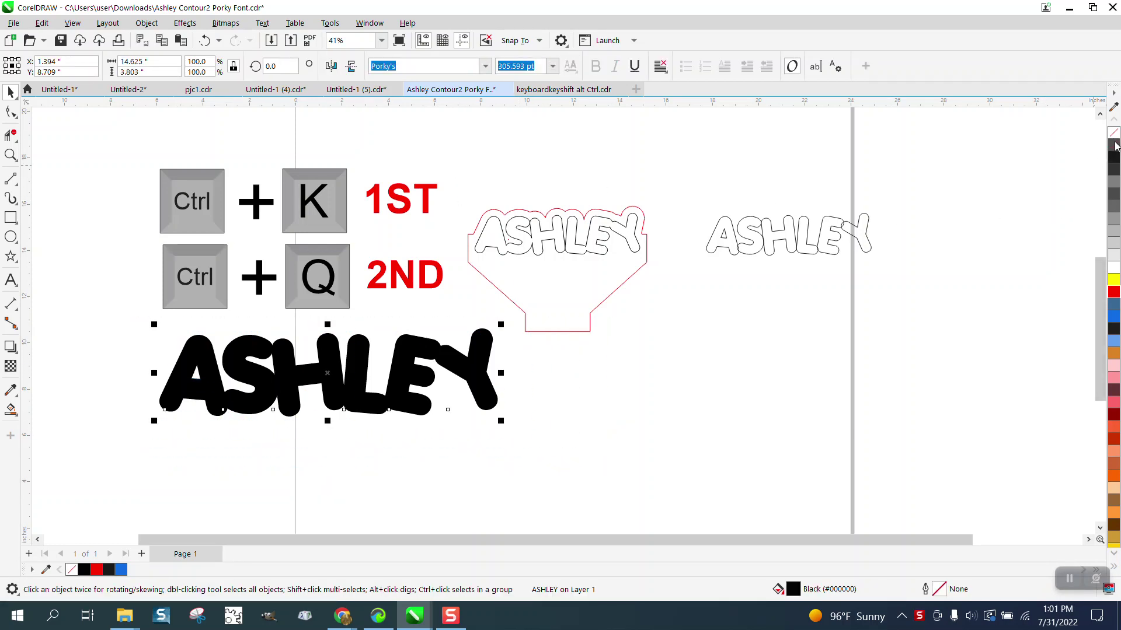
click(1113, 144)
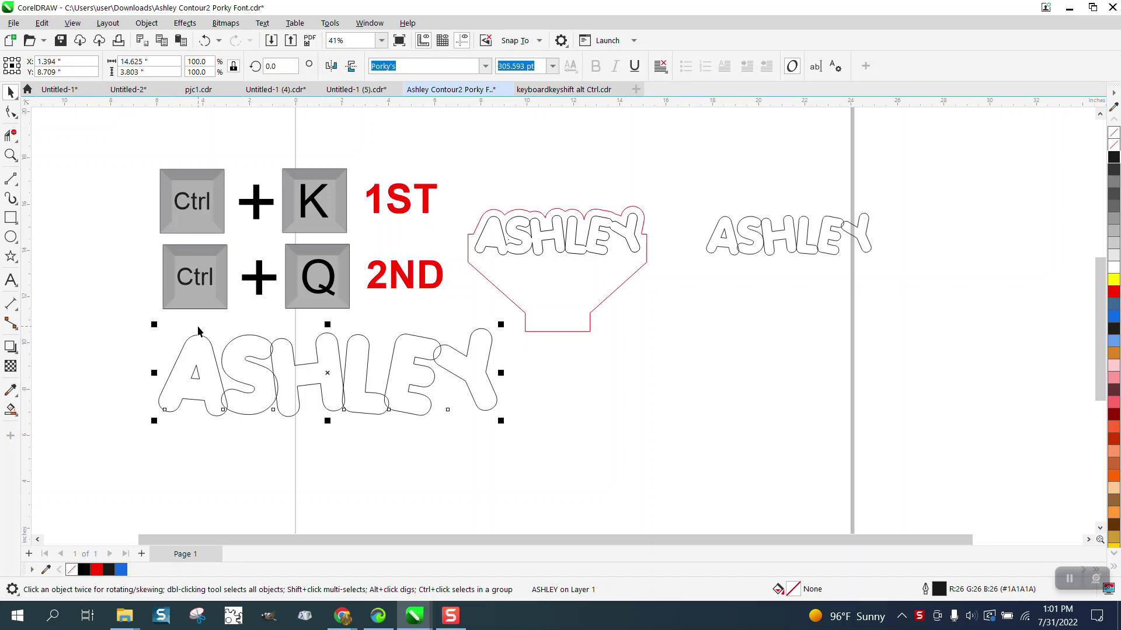
Step: Convert the bottom ASHLEY to curves and break the curve apart
click(150, 24)
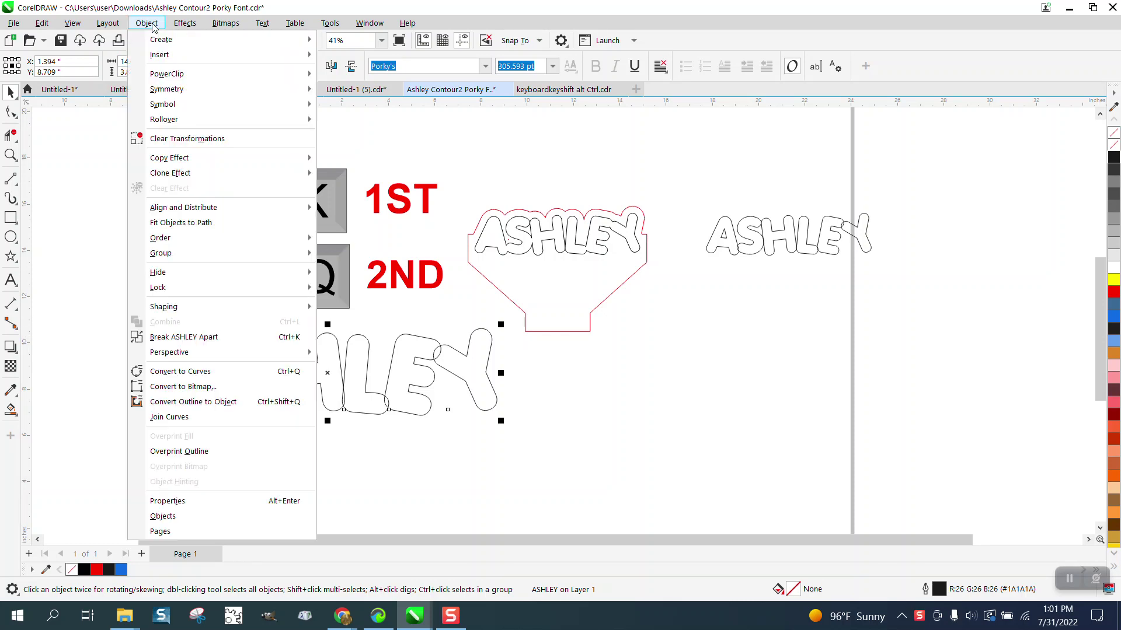
click(208, 375)
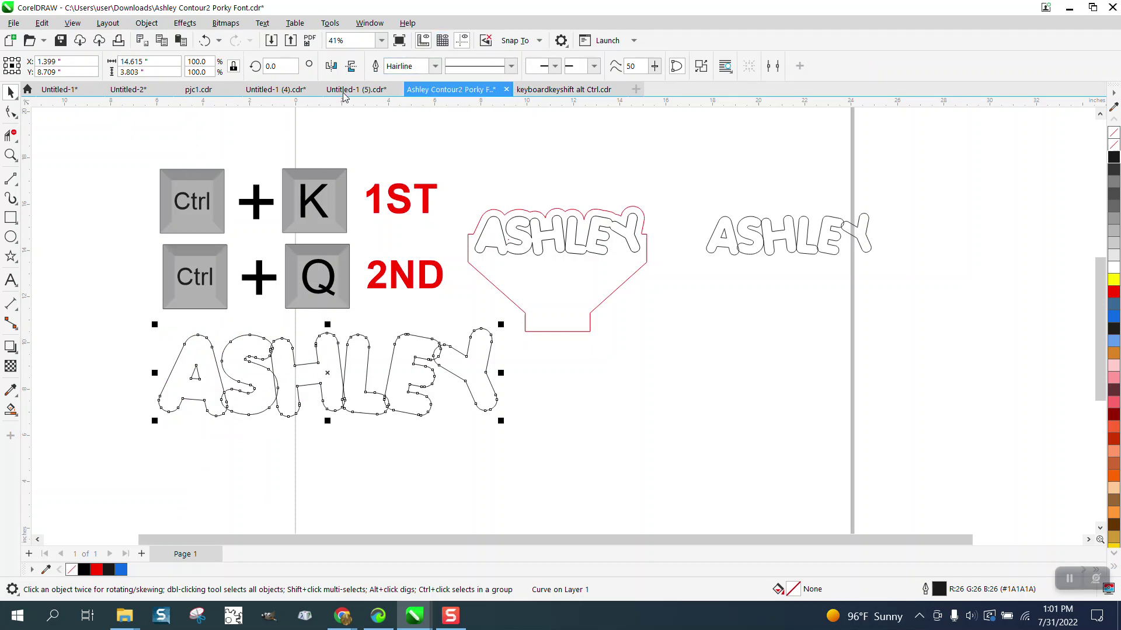
click(146, 23)
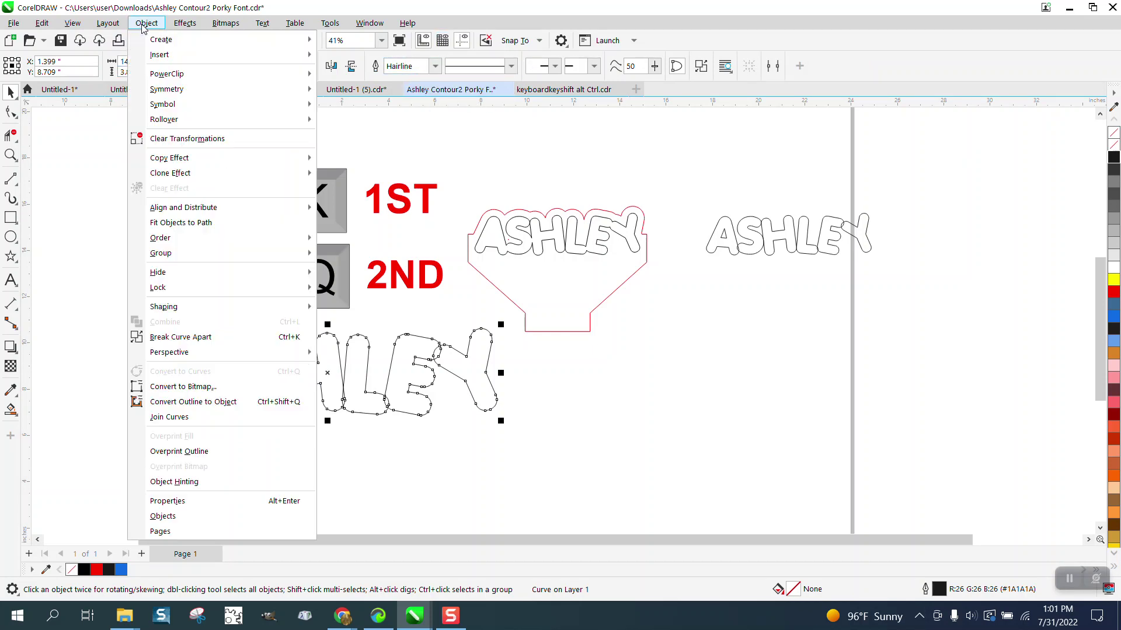
click(187, 335)
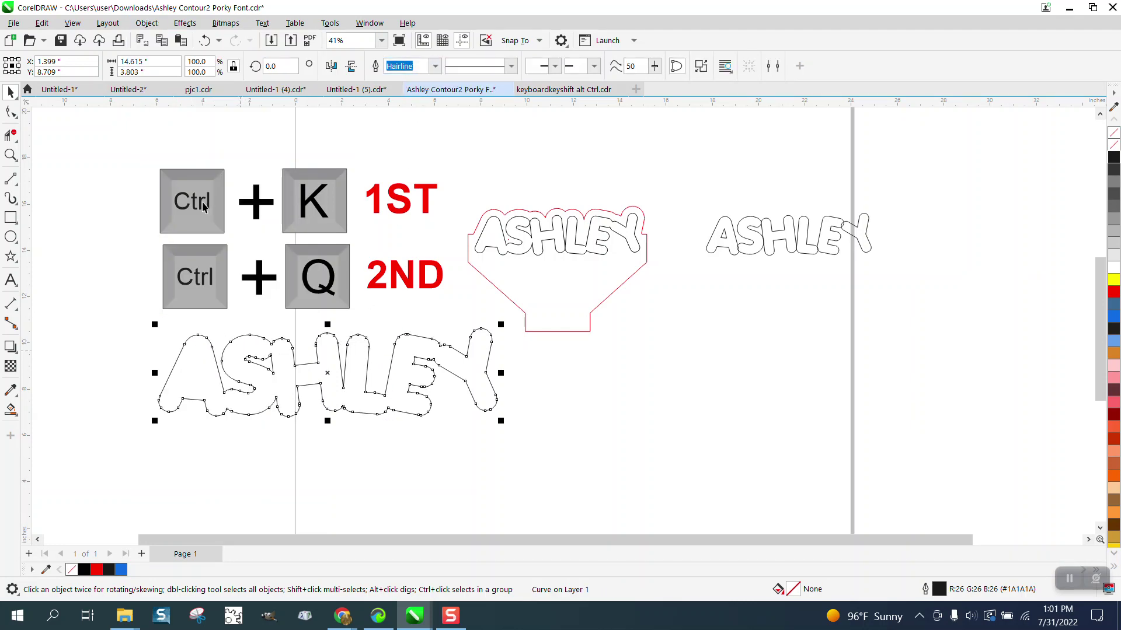
Step: Revert to the unfilled ASHLEY text and break it into separate letters
click(204, 41)
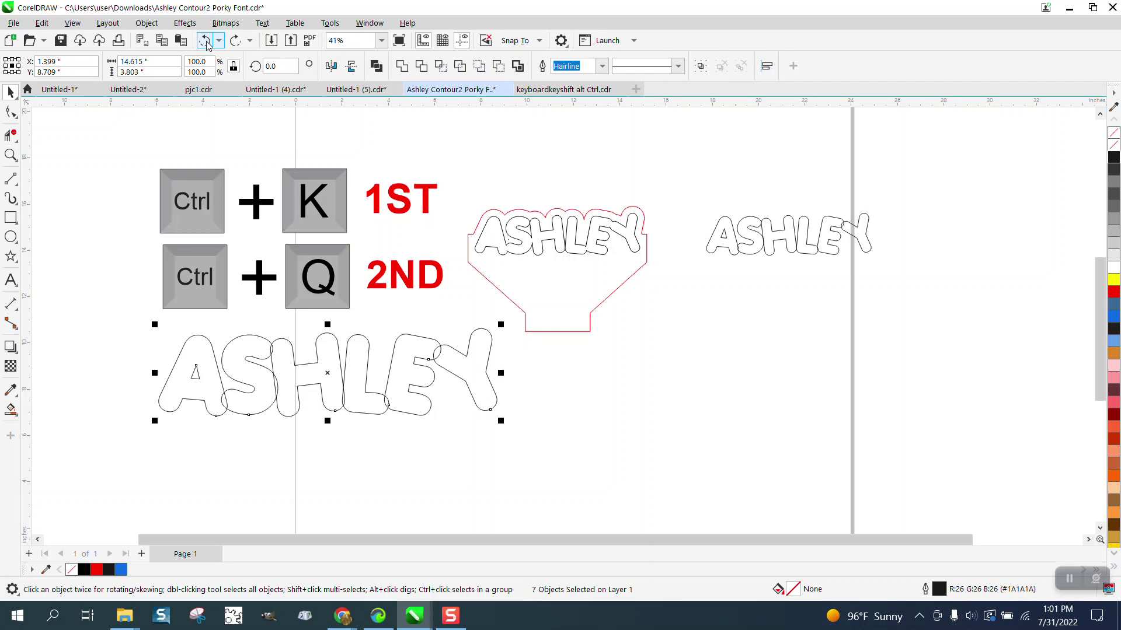
click(206, 41)
click(206, 41)
click(206, 41)
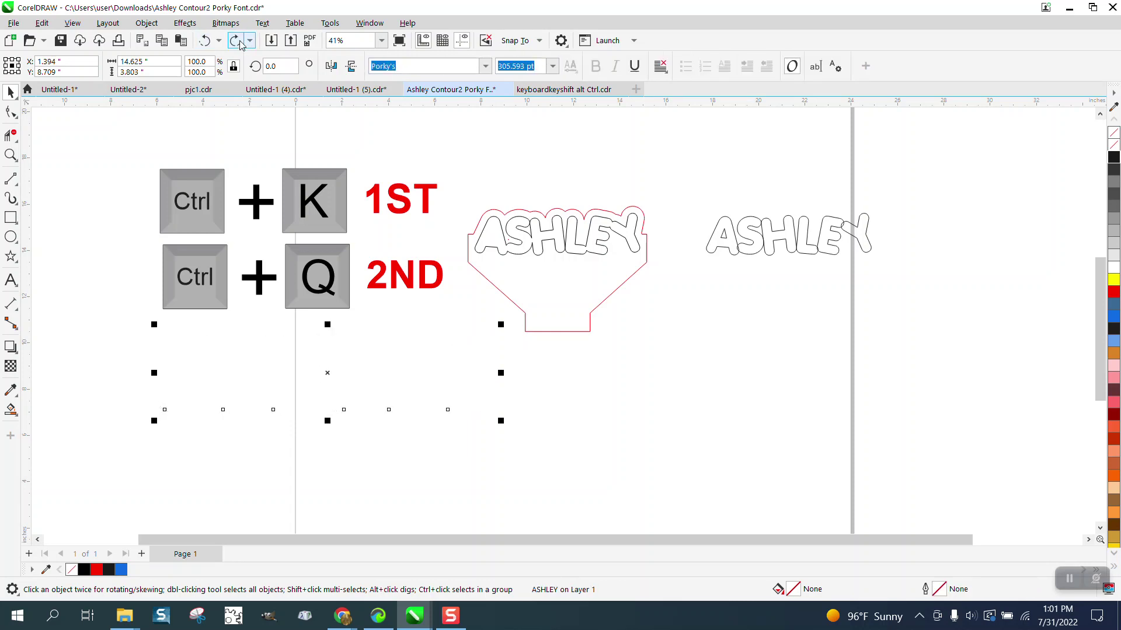
click(235, 41)
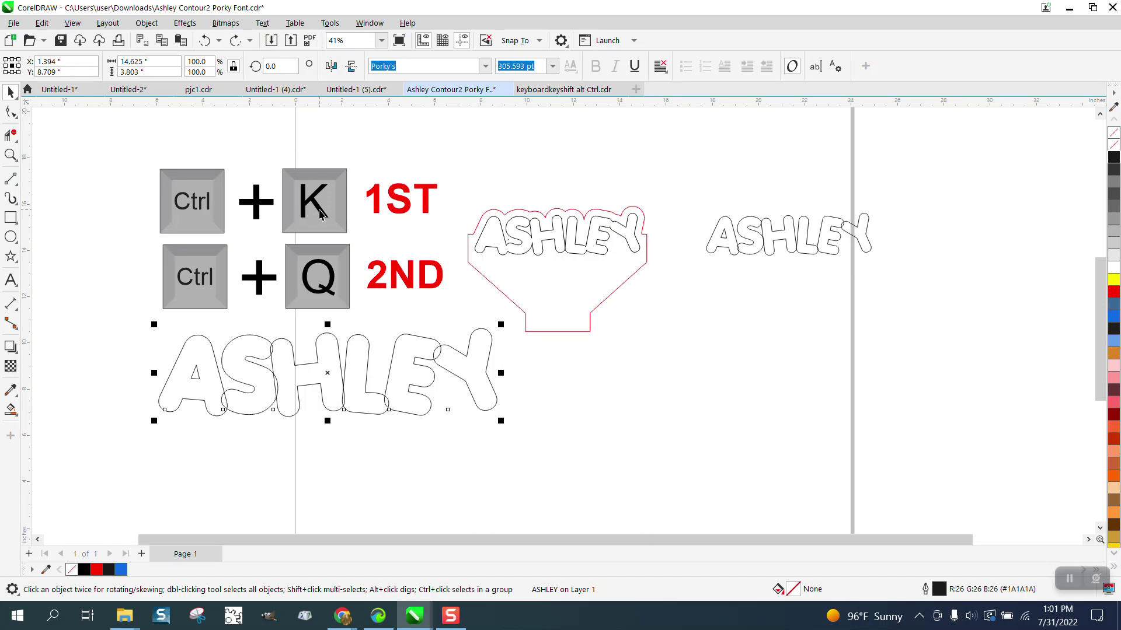
click(154, 26)
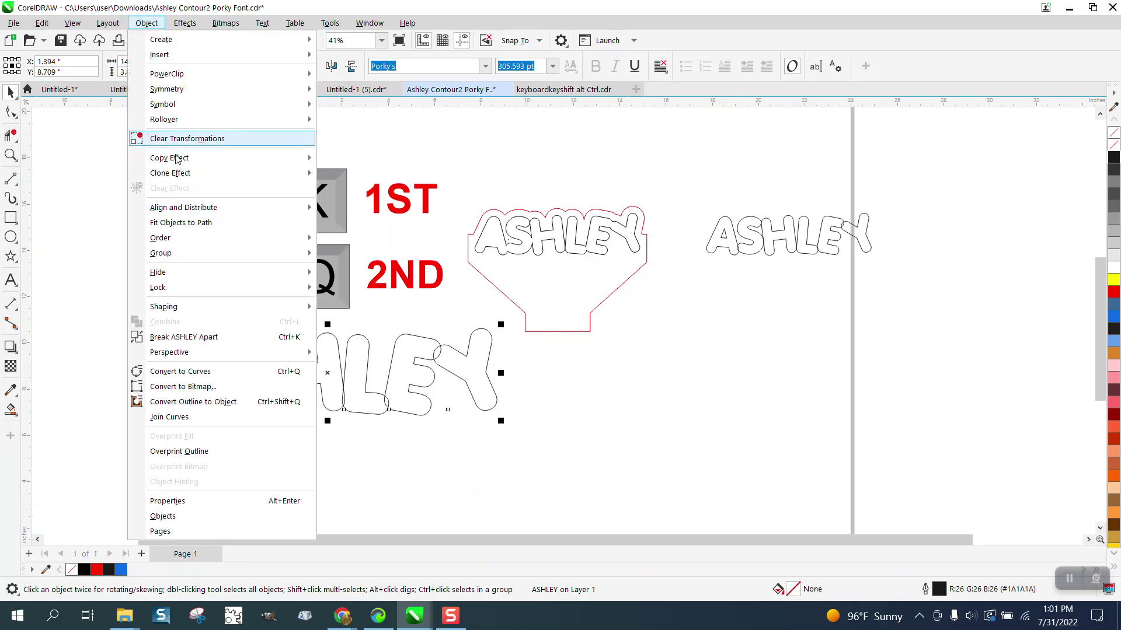
click(215, 339)
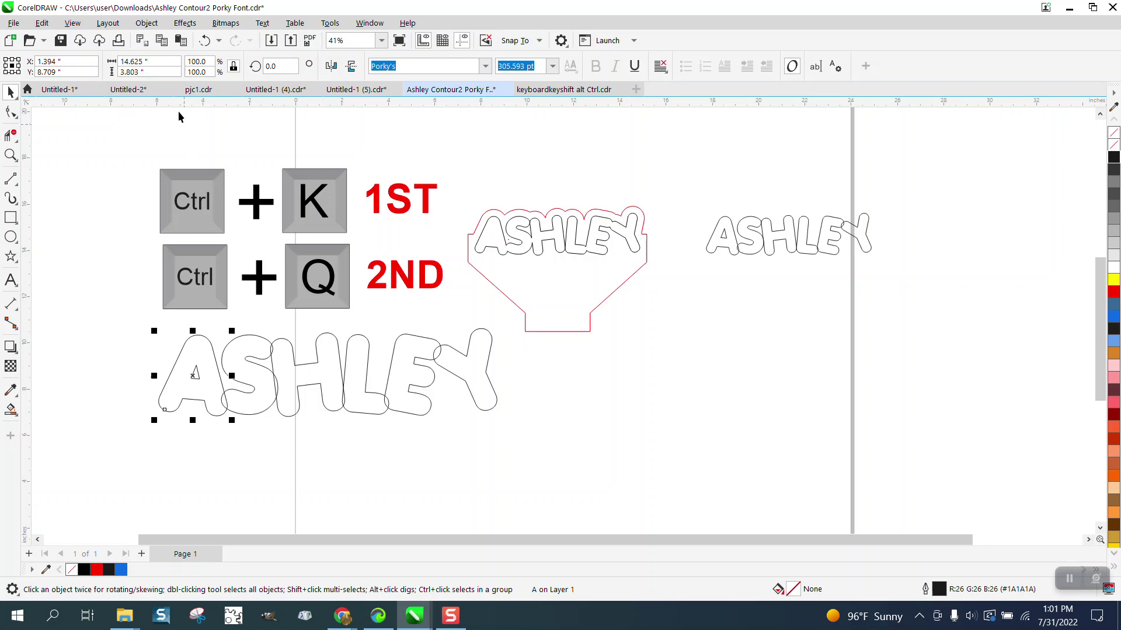
Step: Select all the ASHLEY letters, convert them to curves and weld them into one outline
drag(141, 331, 215, 396)
drag(542, 429, 542, 428)
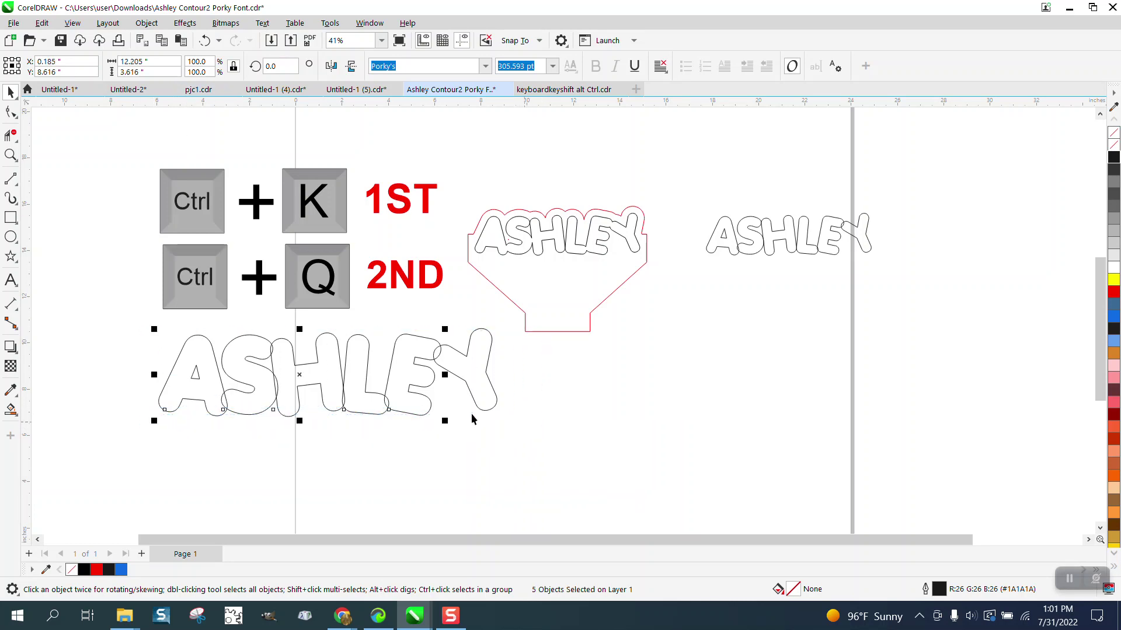
drag(130, 321, 527, 427)
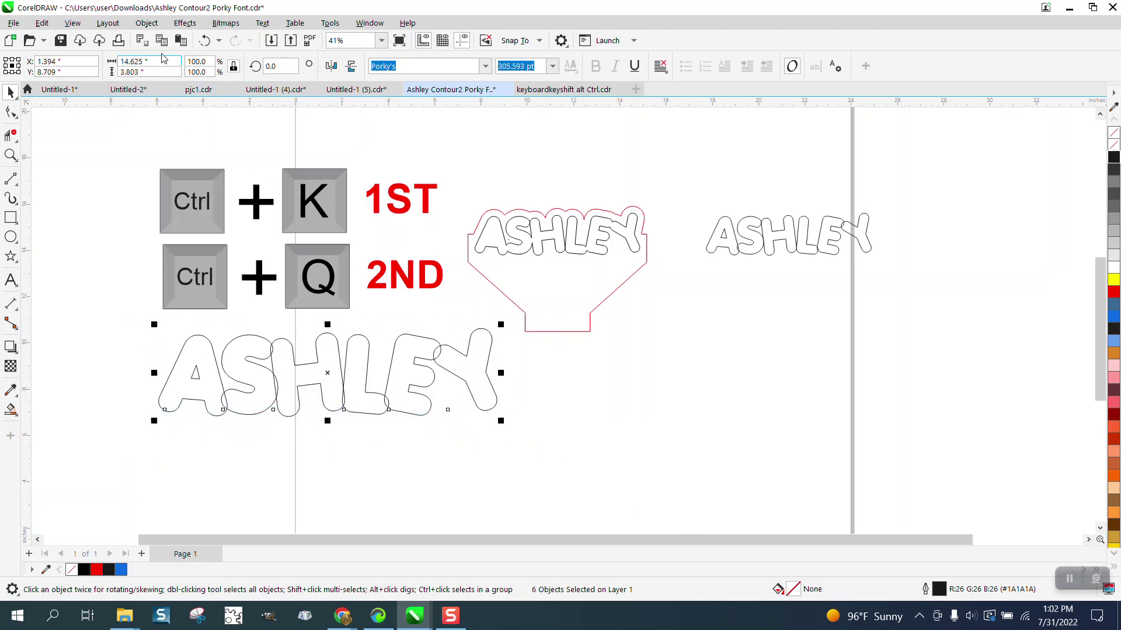
click(146, 23)
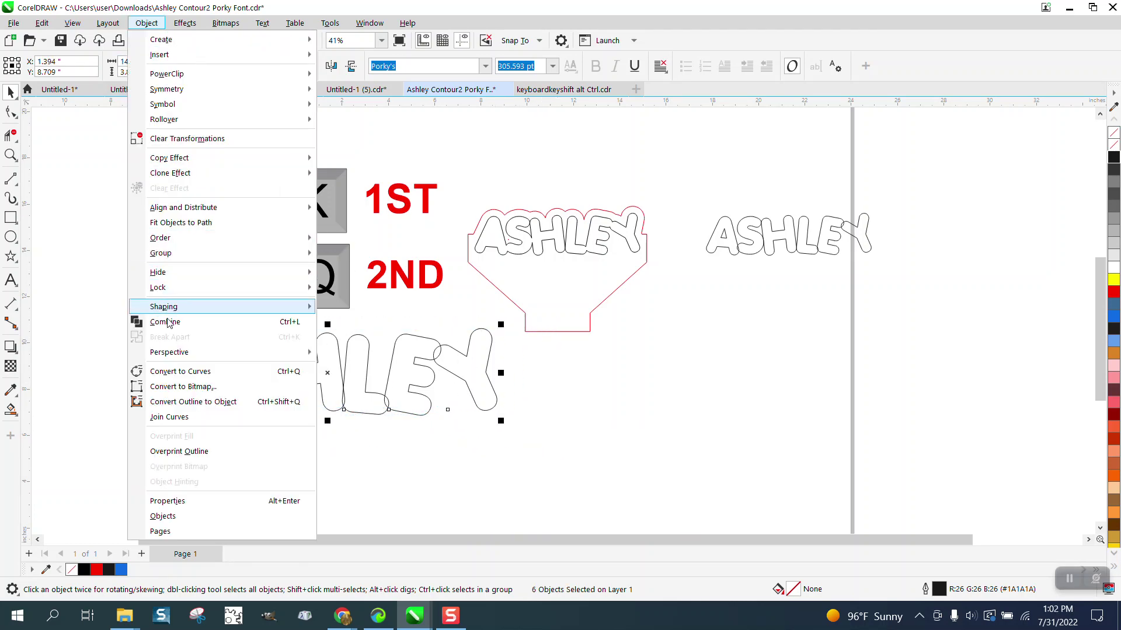
click(192, 374)
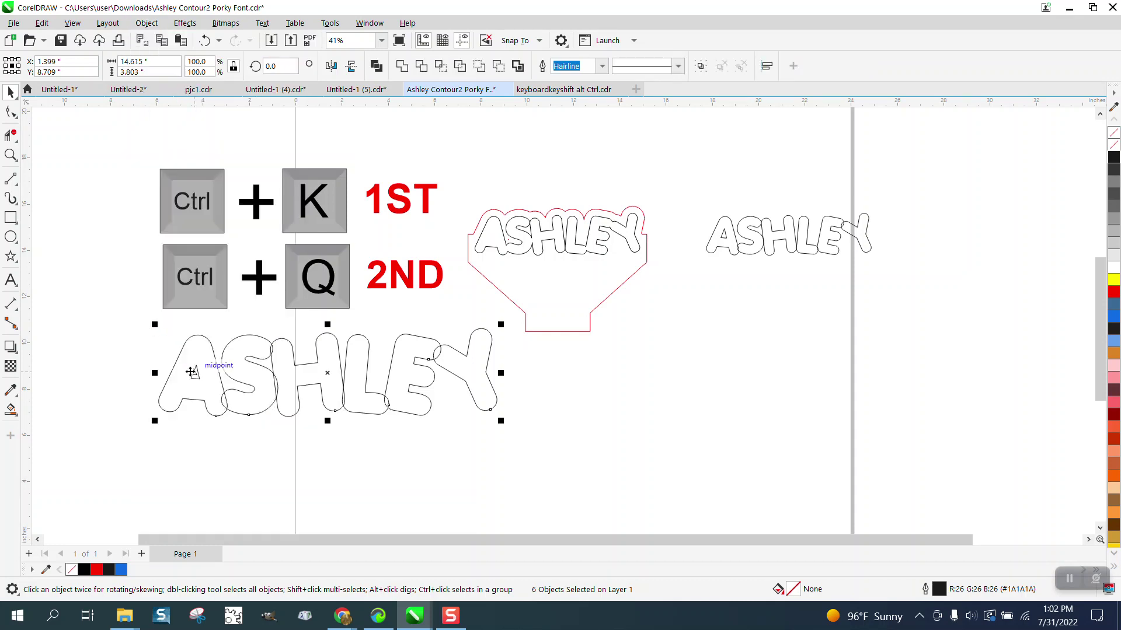
click(402, 66)
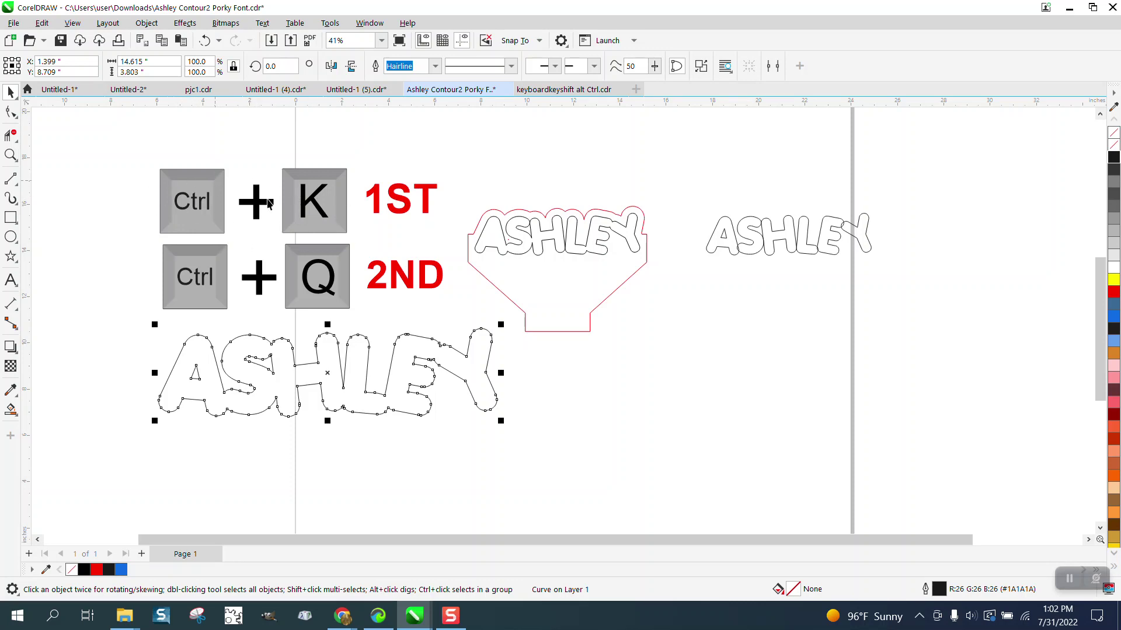
click(146, 23)
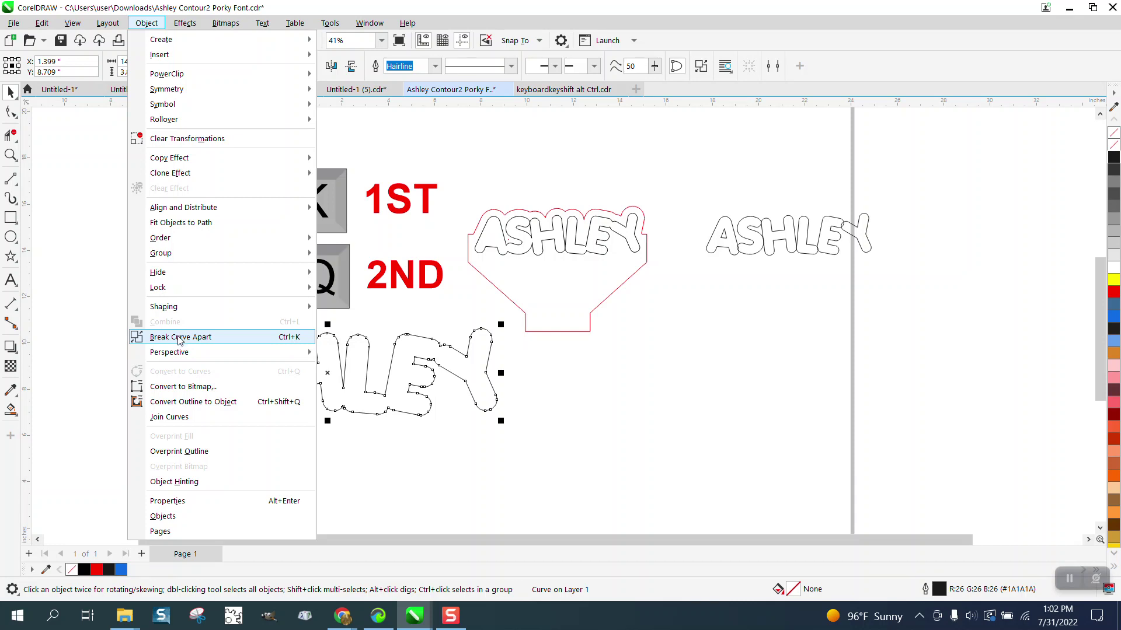
Step: Revert the welded ASHLEY to its unfilled text and break it into six letters
click(92, 351)
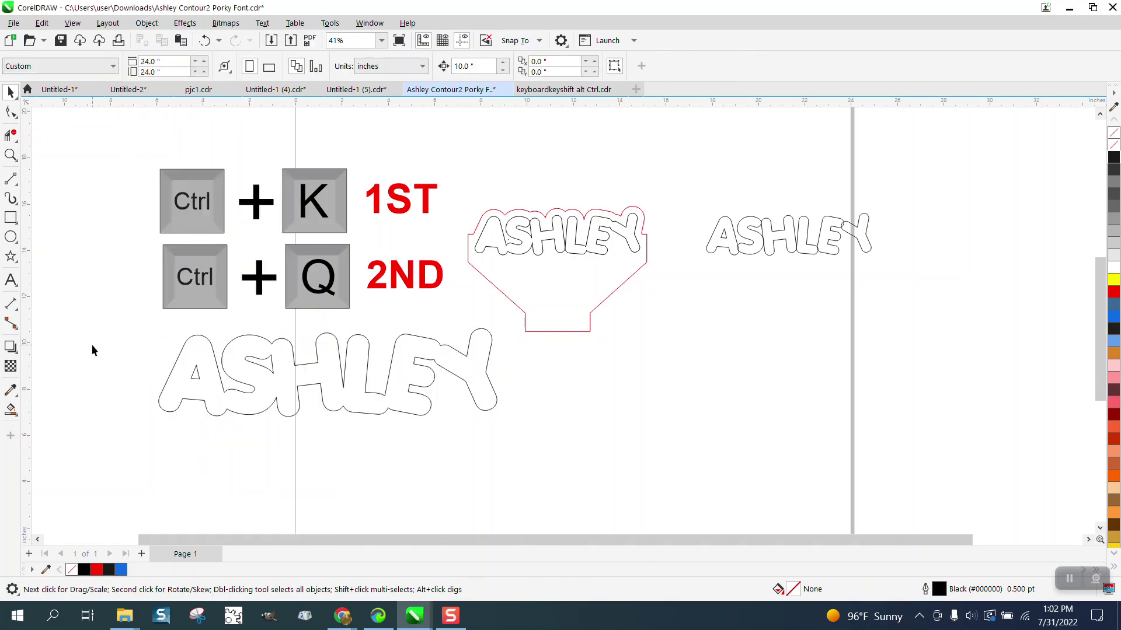
click(267, 353)
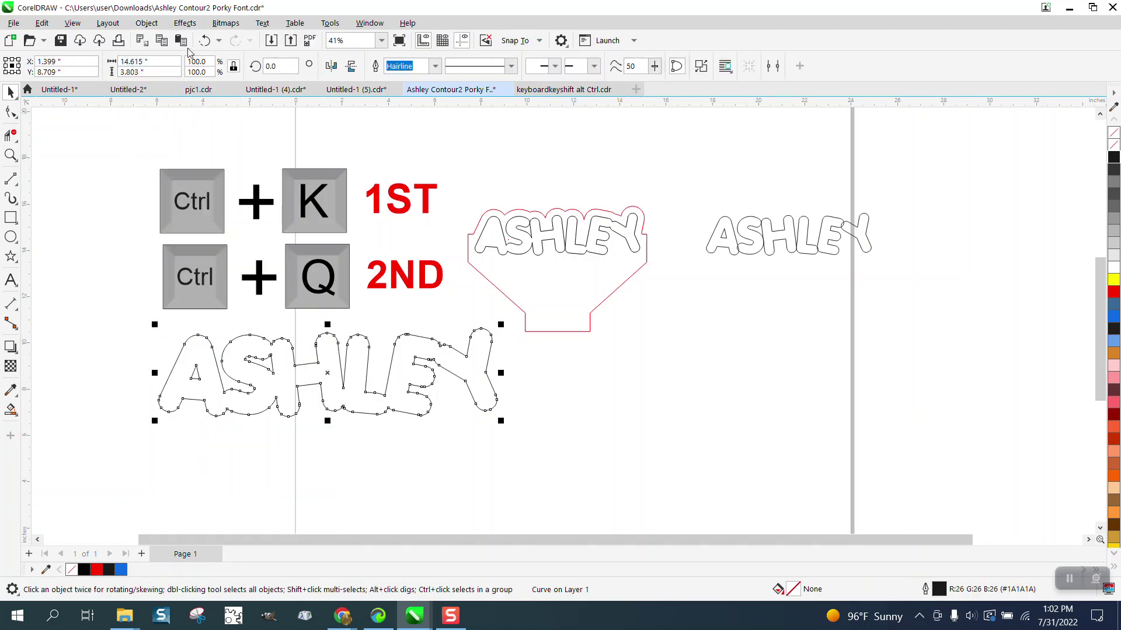
click(206, 41)
click(206, 41)
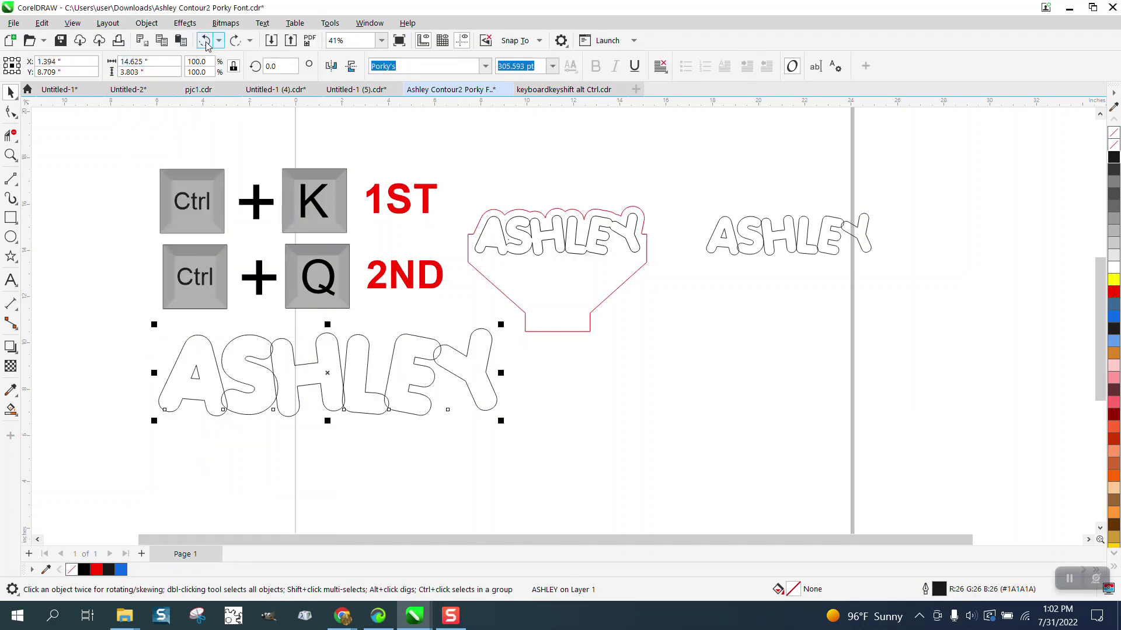
click(205, 40)
click(206, 41)
click(235, 40)
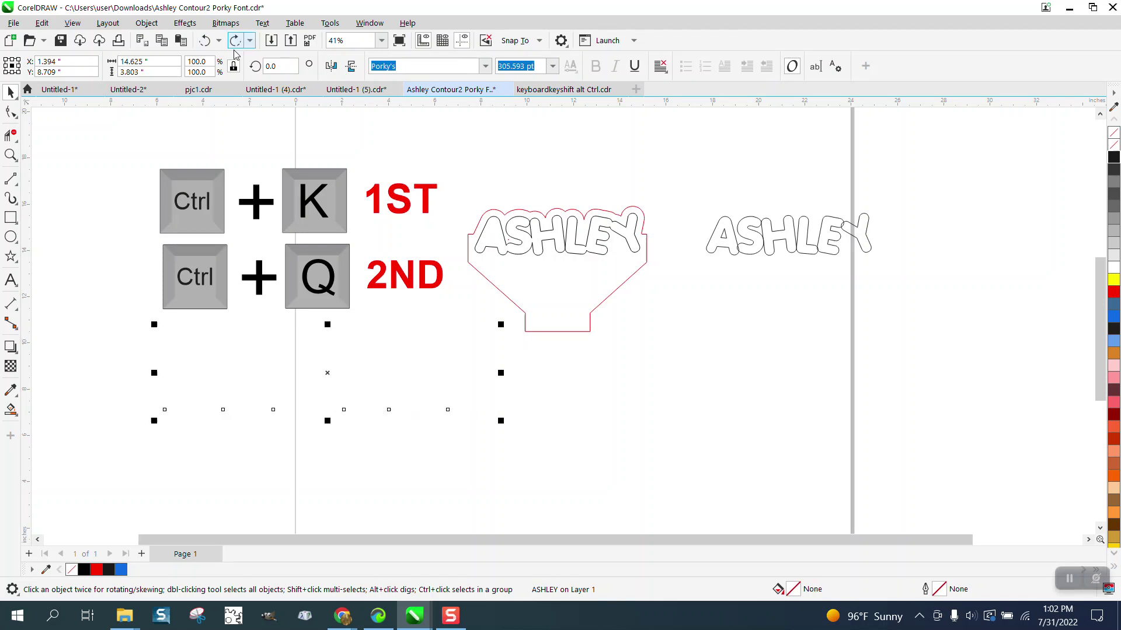
click(235, 41)
click(146, 22)
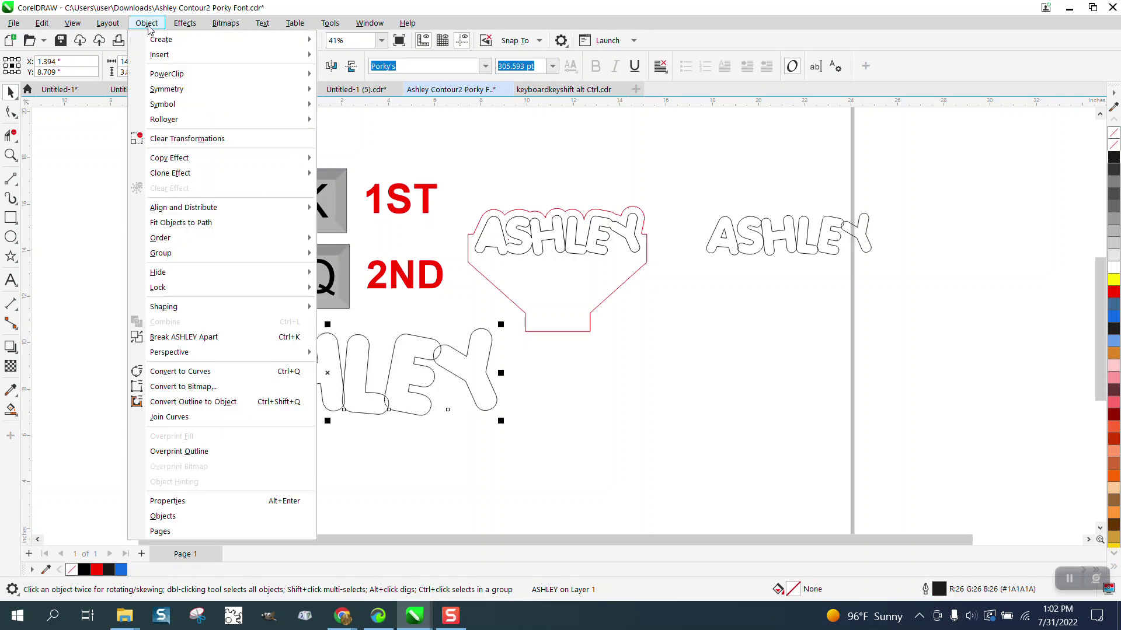
click(196, 337)
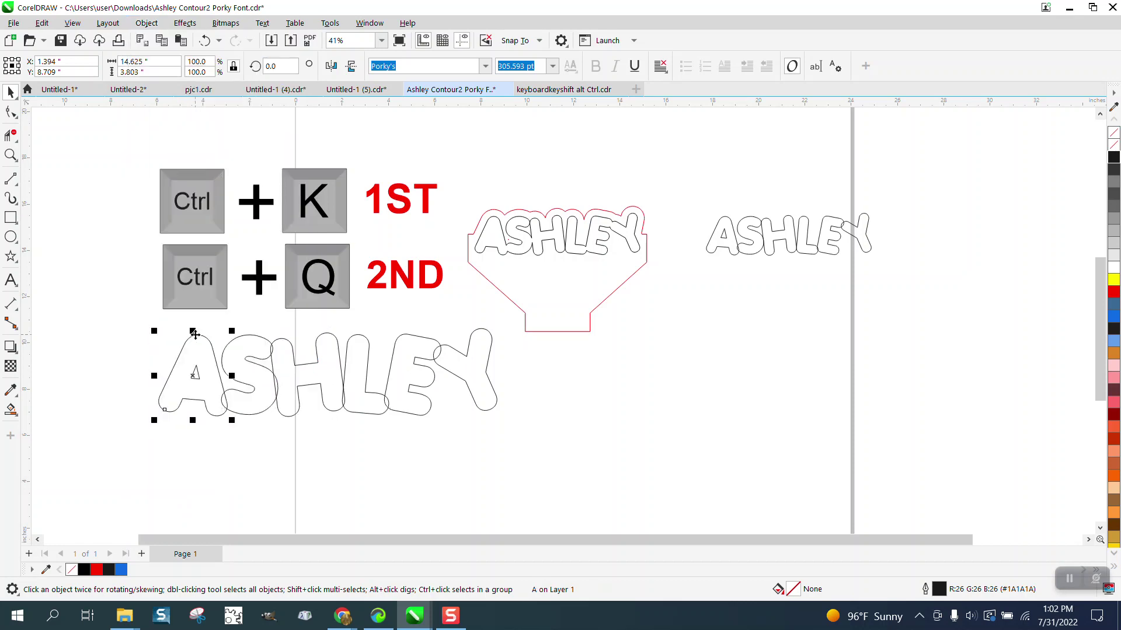
Step: Convert the six selected letters to curves and weld them into a single outline
drag(121, 322, 551, 446)
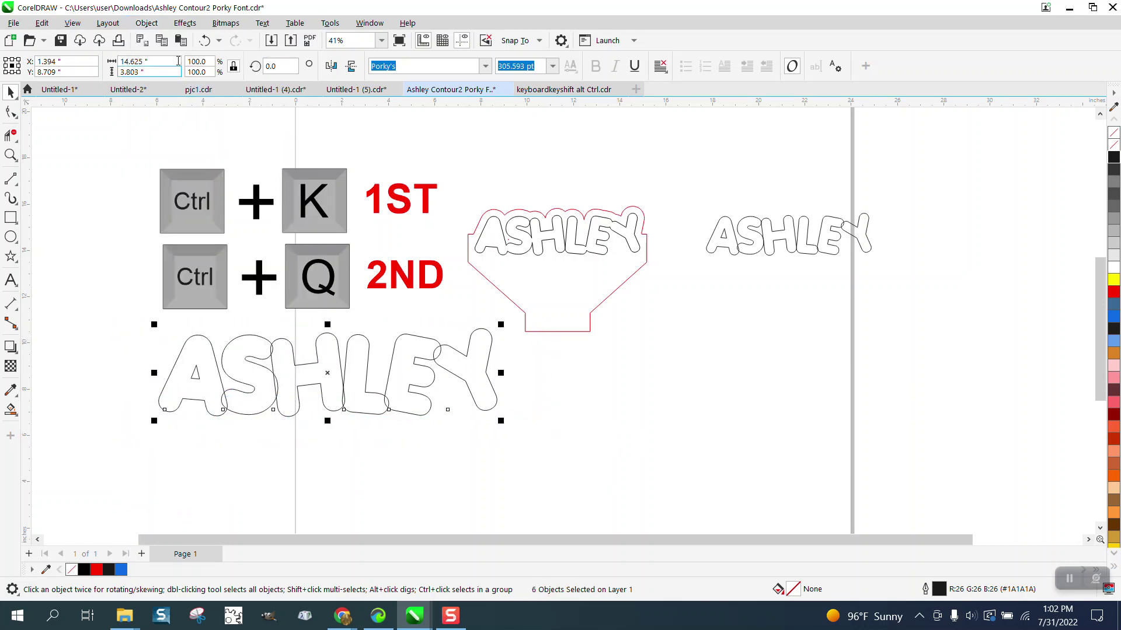
click(147, 23)
click(197, 373)
drag(132, 317, 532, 447)
click(401, 66)
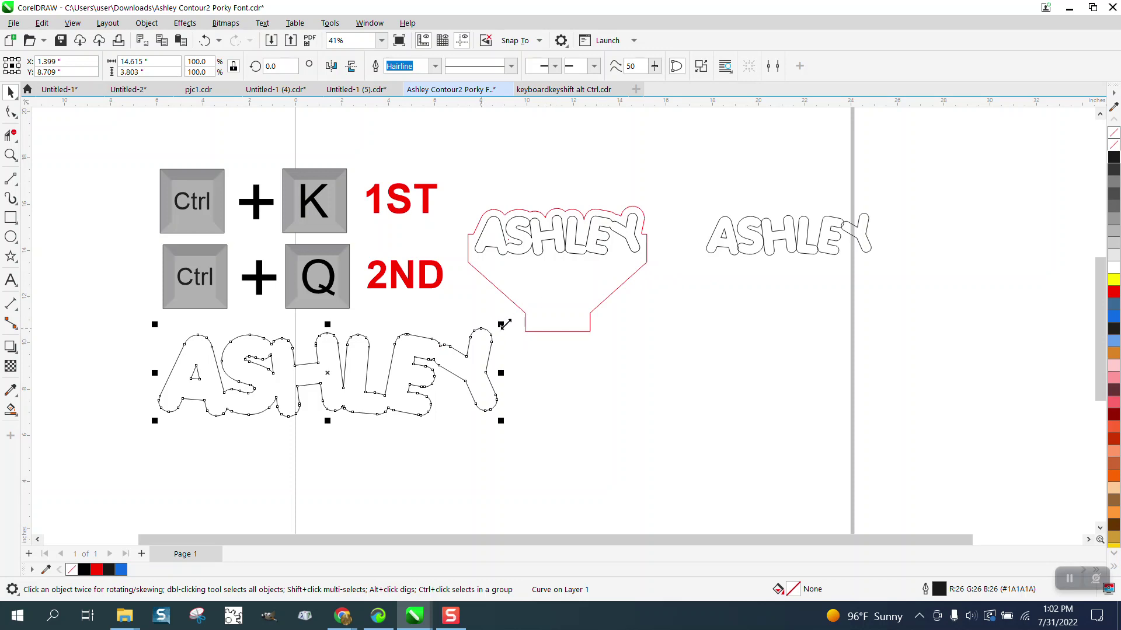
Step: Zoom in on the two ASHLEY outlines and select the whole right ASHLEY curve
click(11, 155)
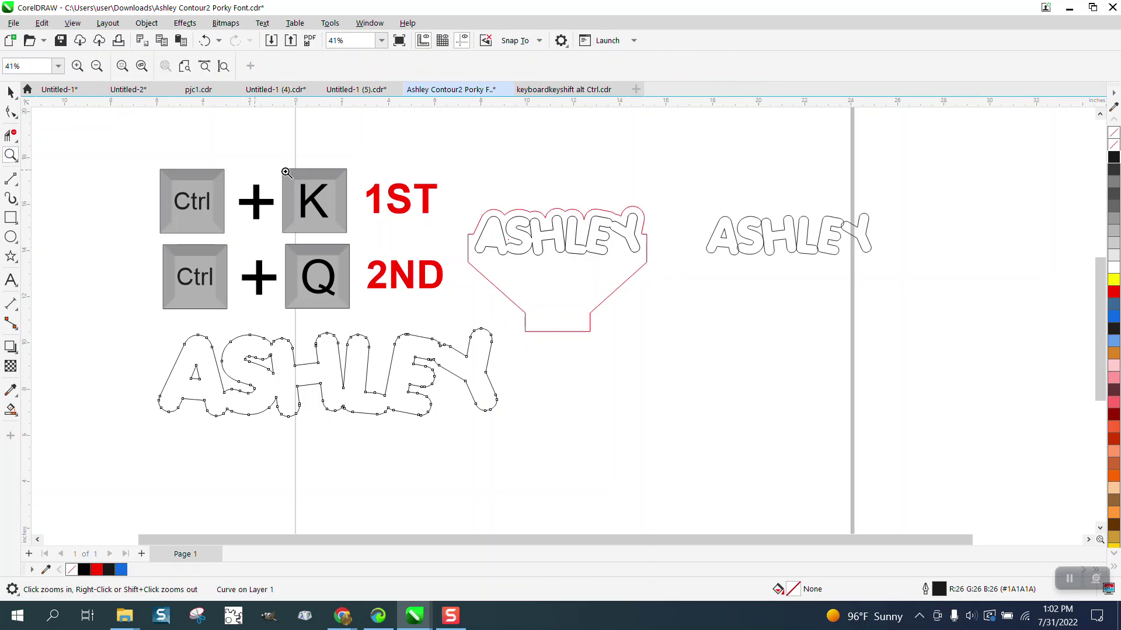
drag(445, 178, 941, 367)
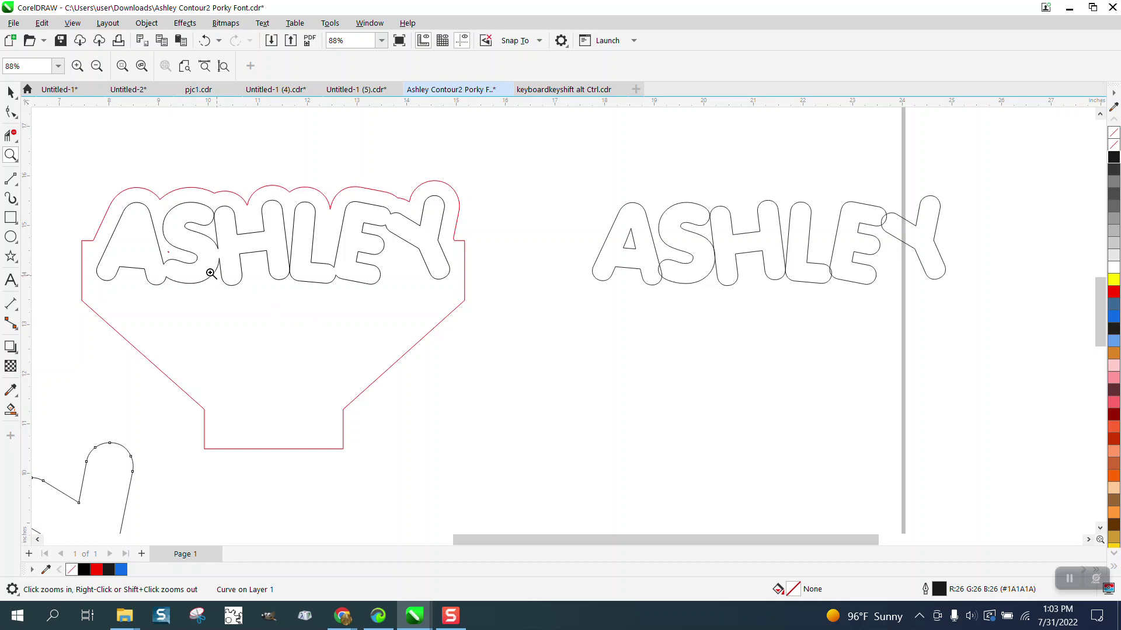
click(11, 92)
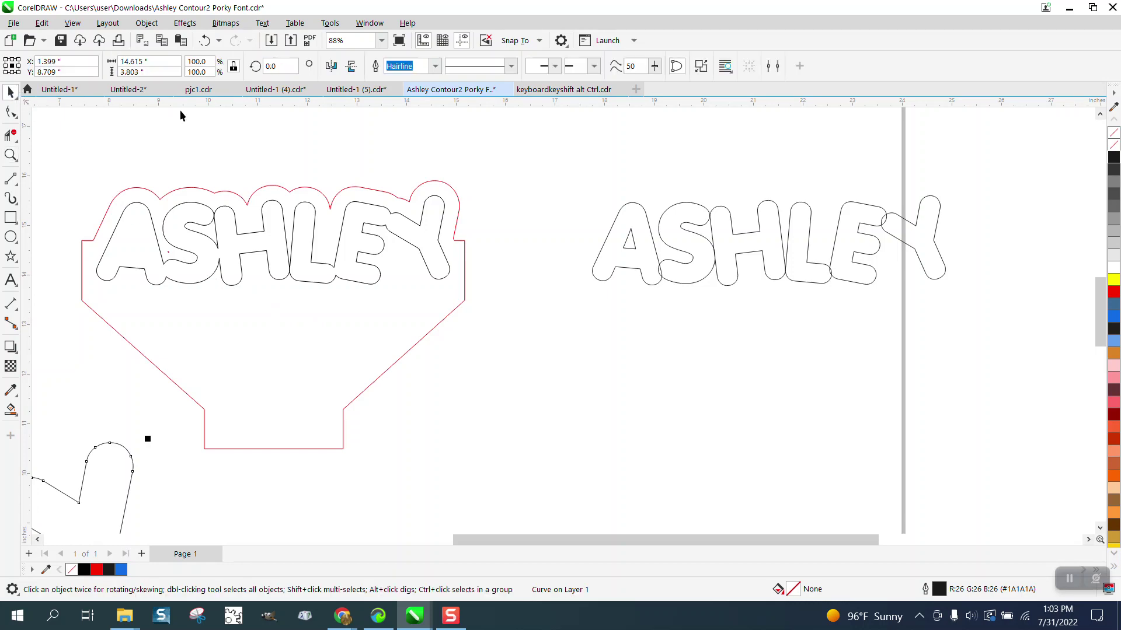
click(658, 259)
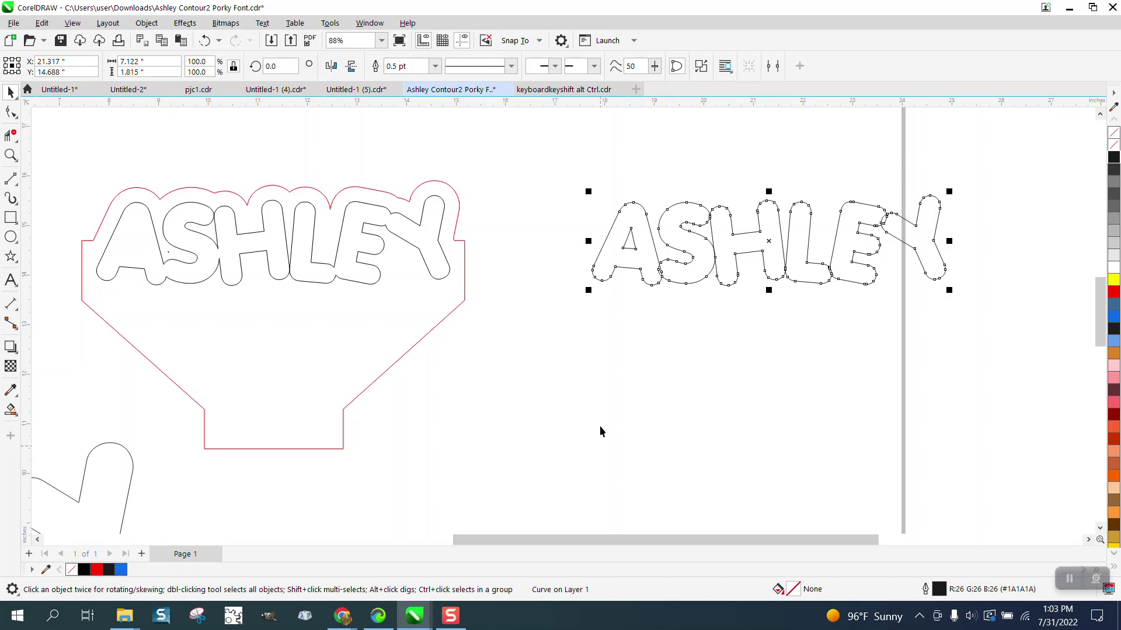
drag(545, 165, 1045, 357)
Step: Break the right ASHLEY into seven pieces, weld them, then undo back to the combined curve
click(147, 23)
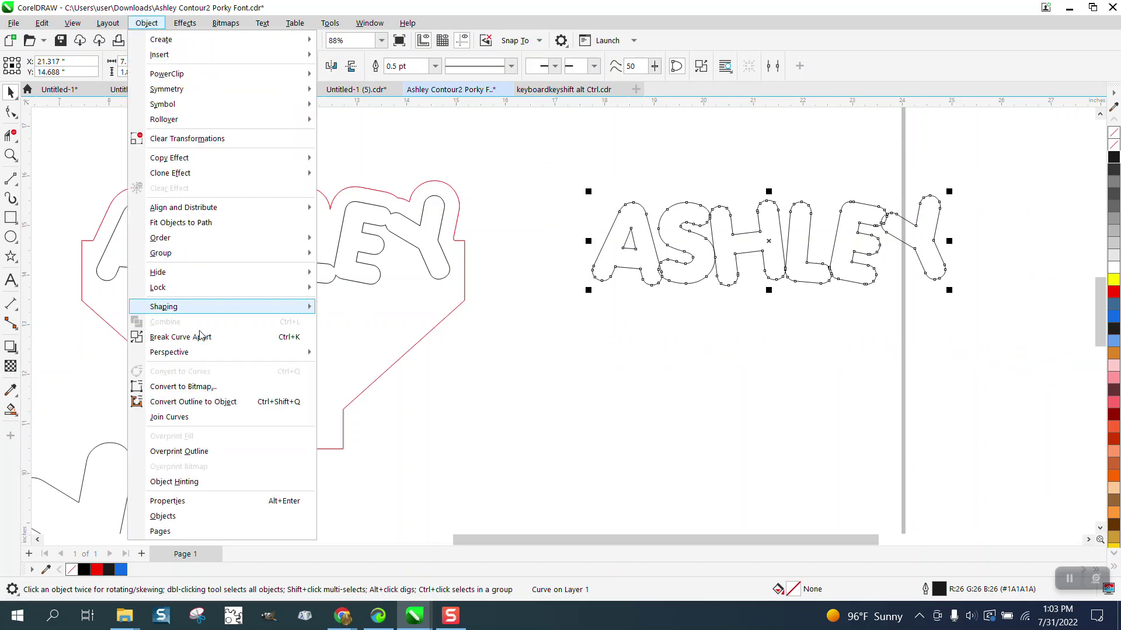
click(210, 336)
drag(573, 162, 1021, 345)
click(402, 68)
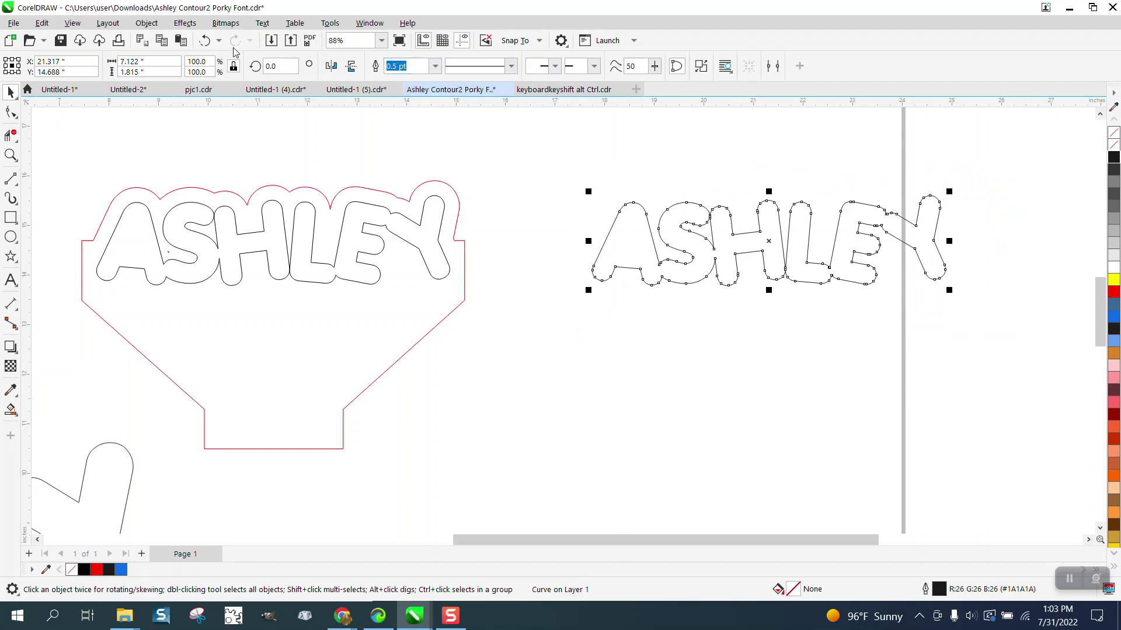
click(205, 40)
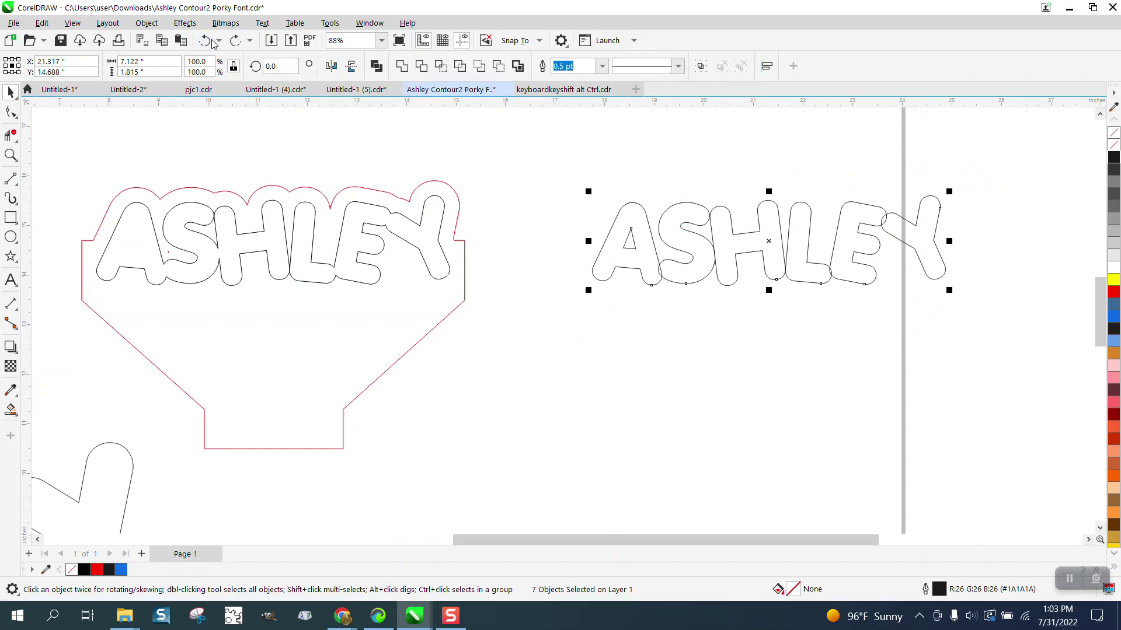
click(485, 129)
click(640, 208)
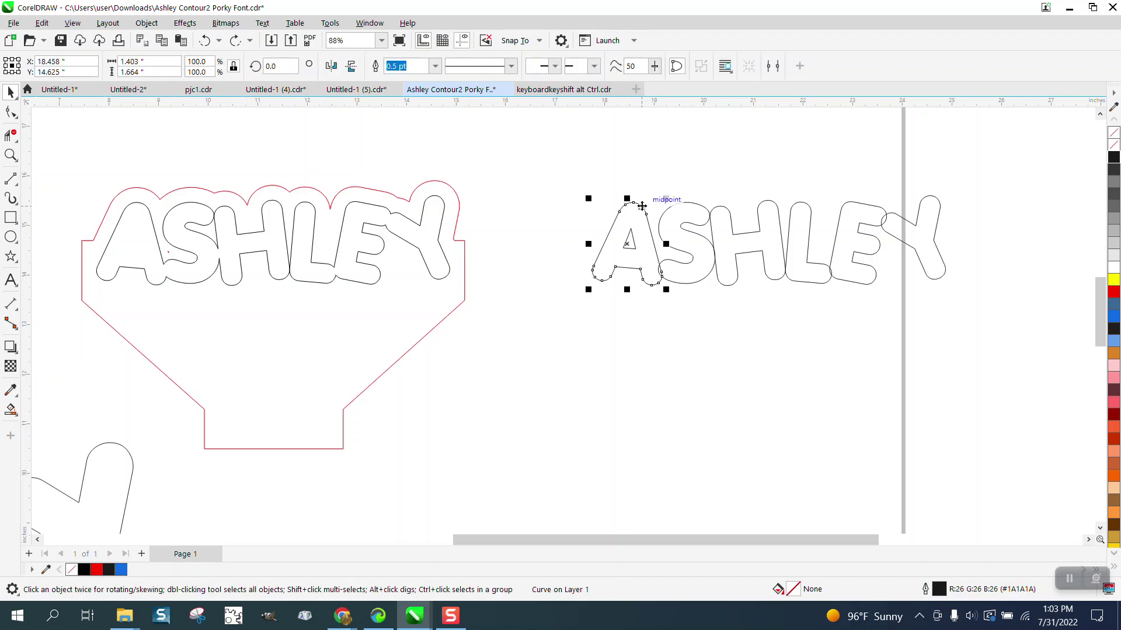
click(209, 44)
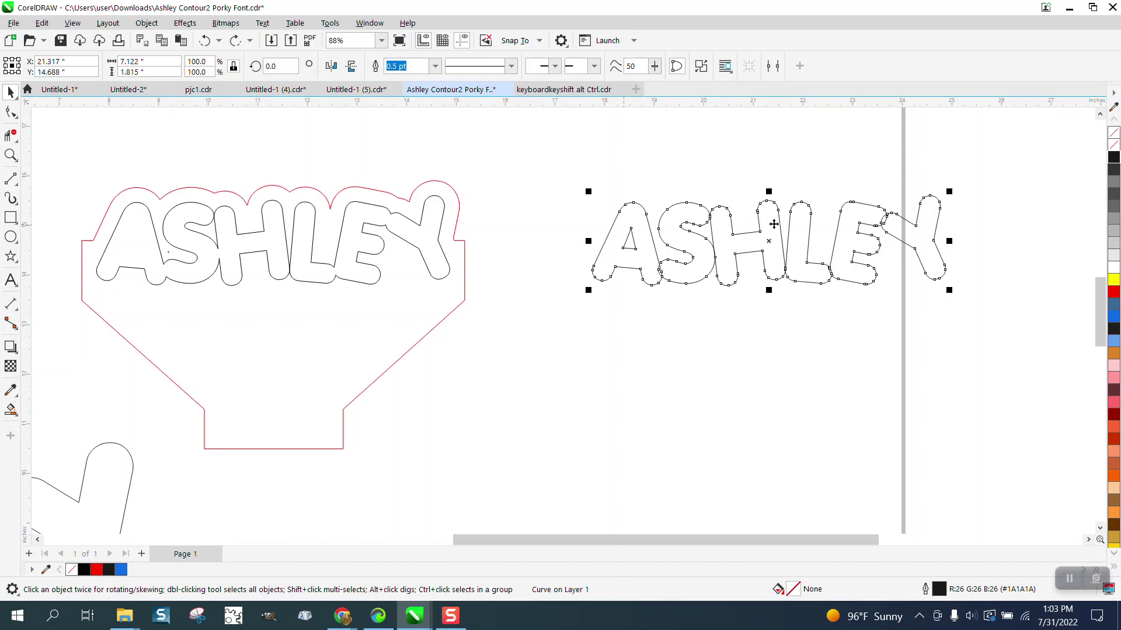
drag(861, 223, 366, 226)
key(ctrl+z)
Step: Smart-fill the right A's triangular hole, shift it into the left A, and make it unfilled with a 90% Black outline
click(10, 409)
click(626, 249)
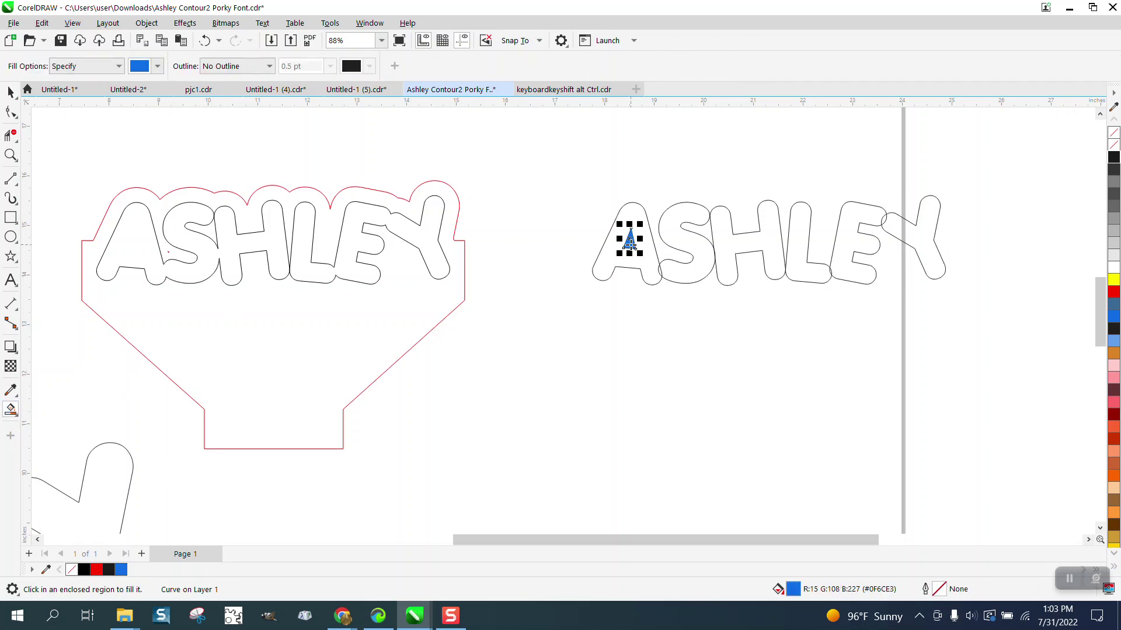
key(shift+Left)
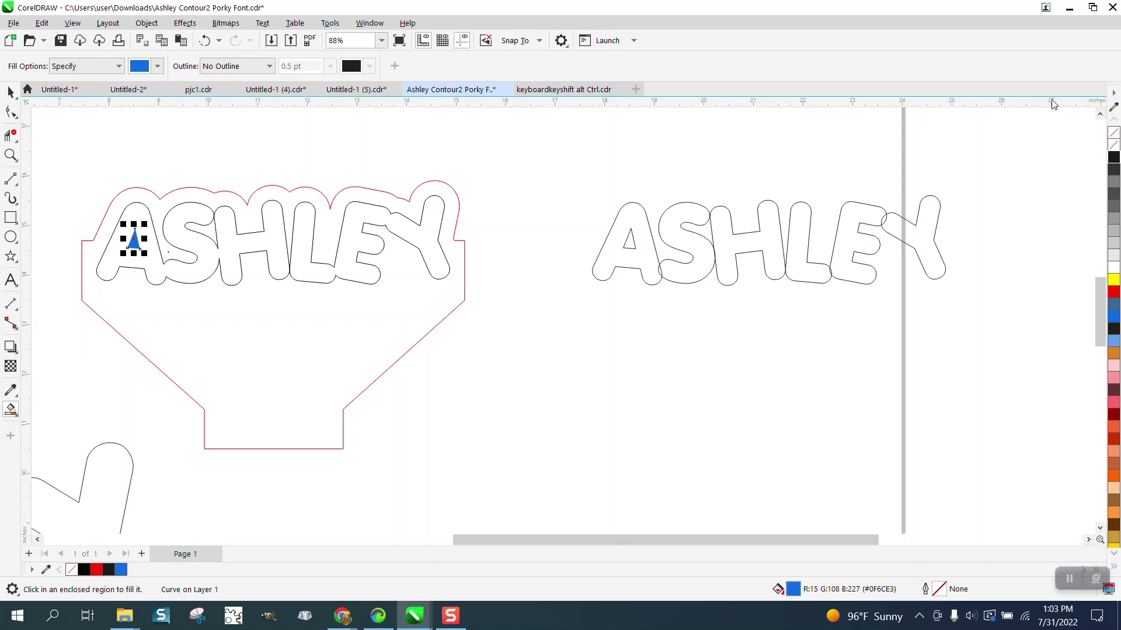
click(1114, 133)
right_click(1114, 156)
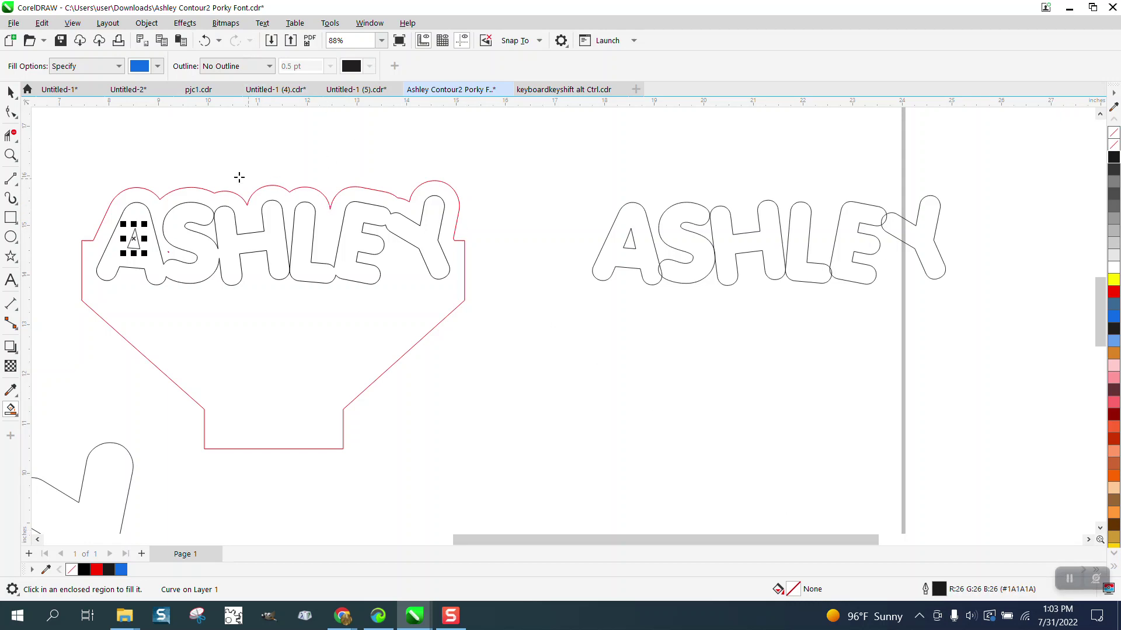
Step: Select the ASHLEY lettering in the red base and set its outline to 90% Black
key(space)
click(275, 177)
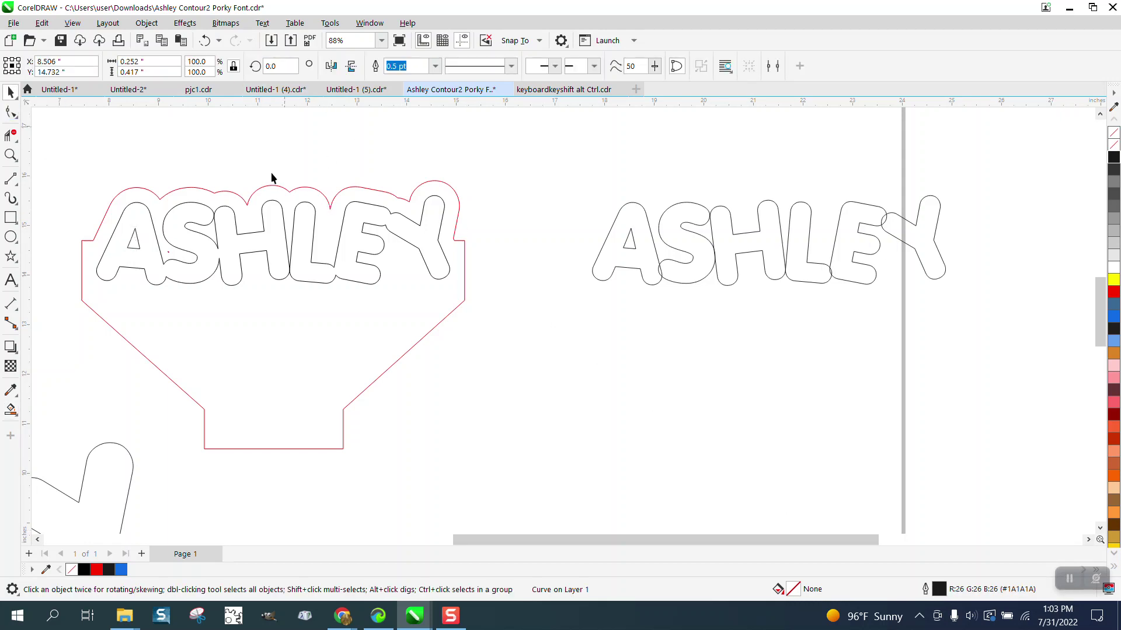
click(282, 205)
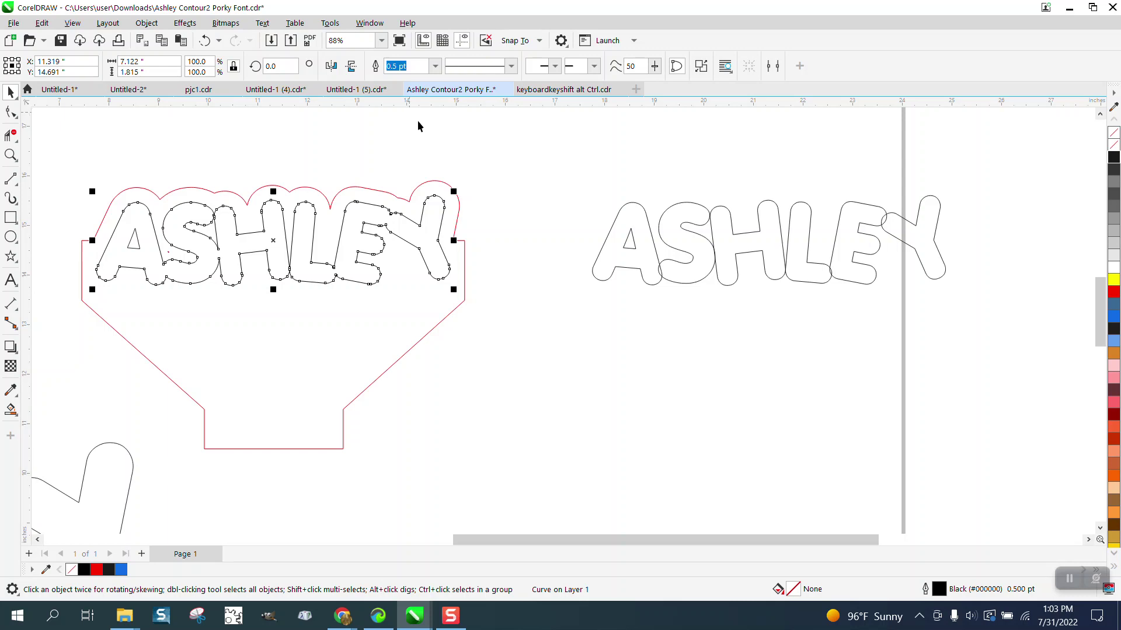
click(457, 142)
click(136, 241)
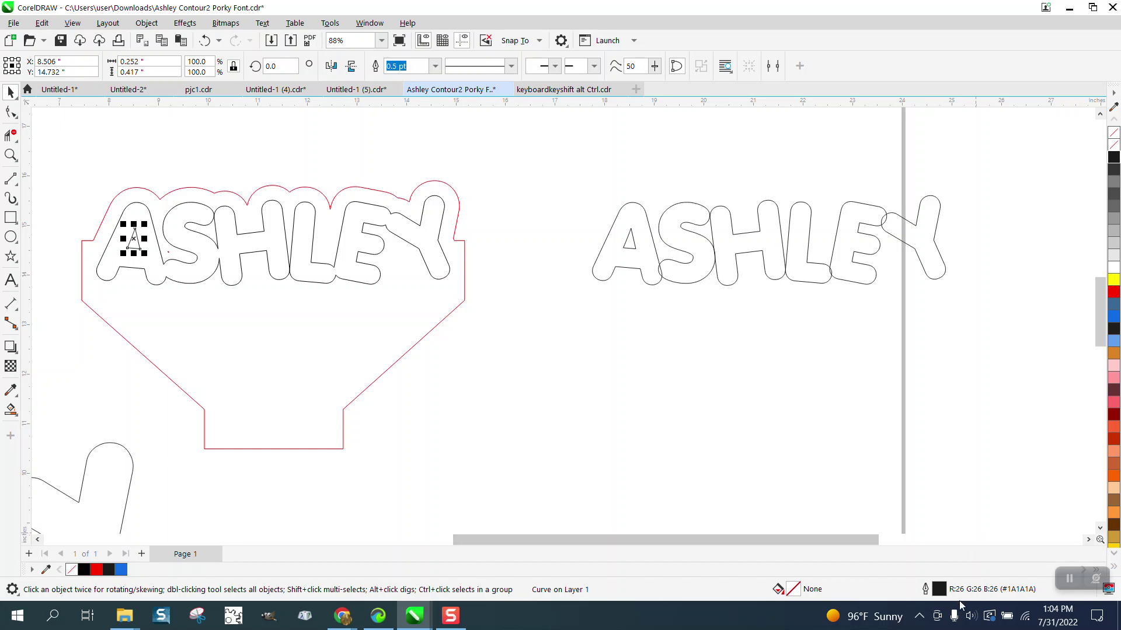
click(382, 249)
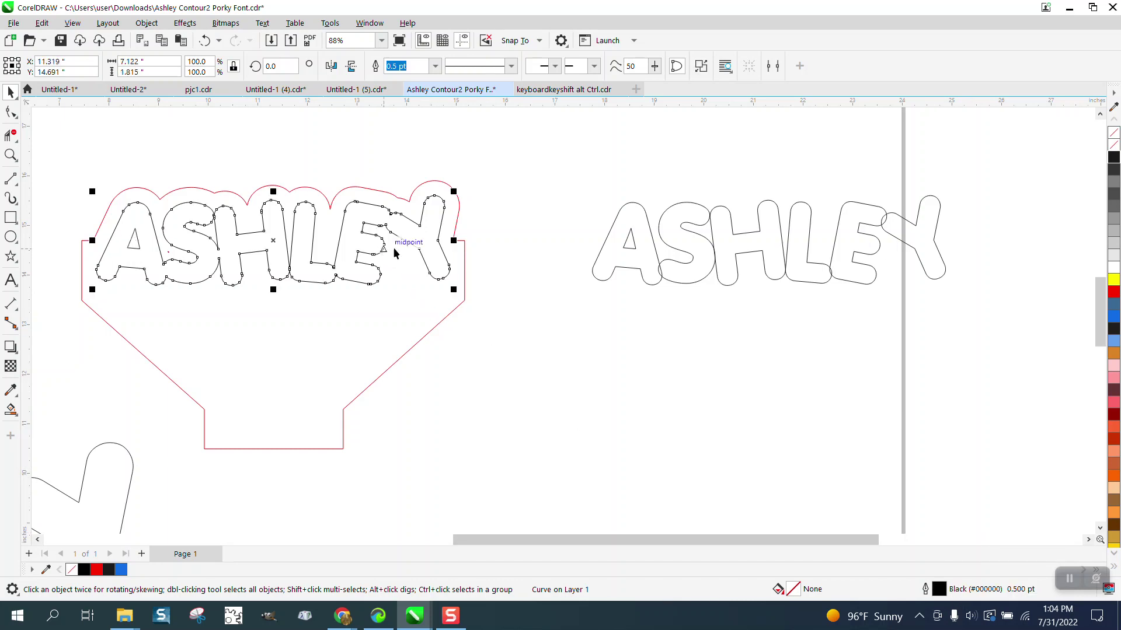
right_click(1114, 160)
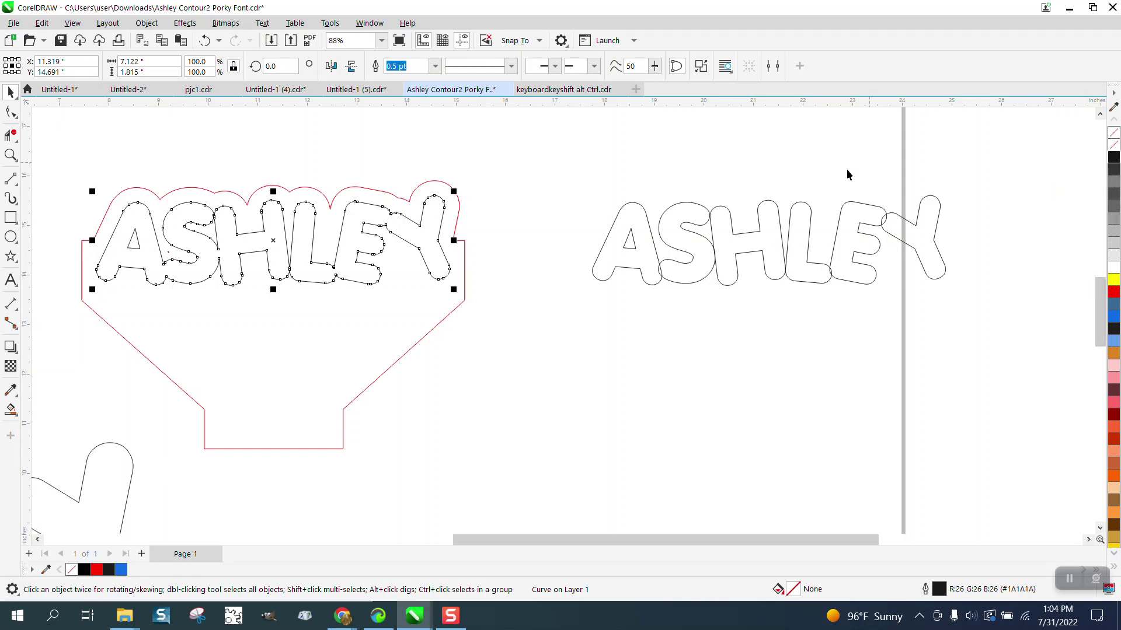
Step: Zoom in on the ASHLEY lettering, then zoom out to 29% to see the whole page
click(9, 157)
drag(89, 178, 557, 310)
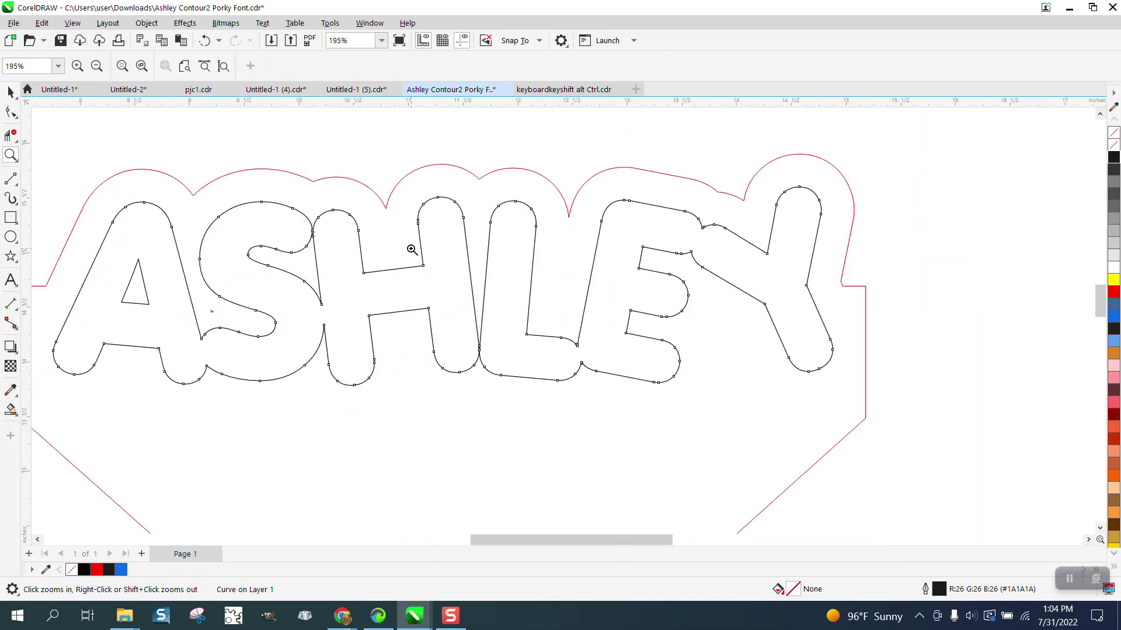
scroll(348, 220, down, 3)
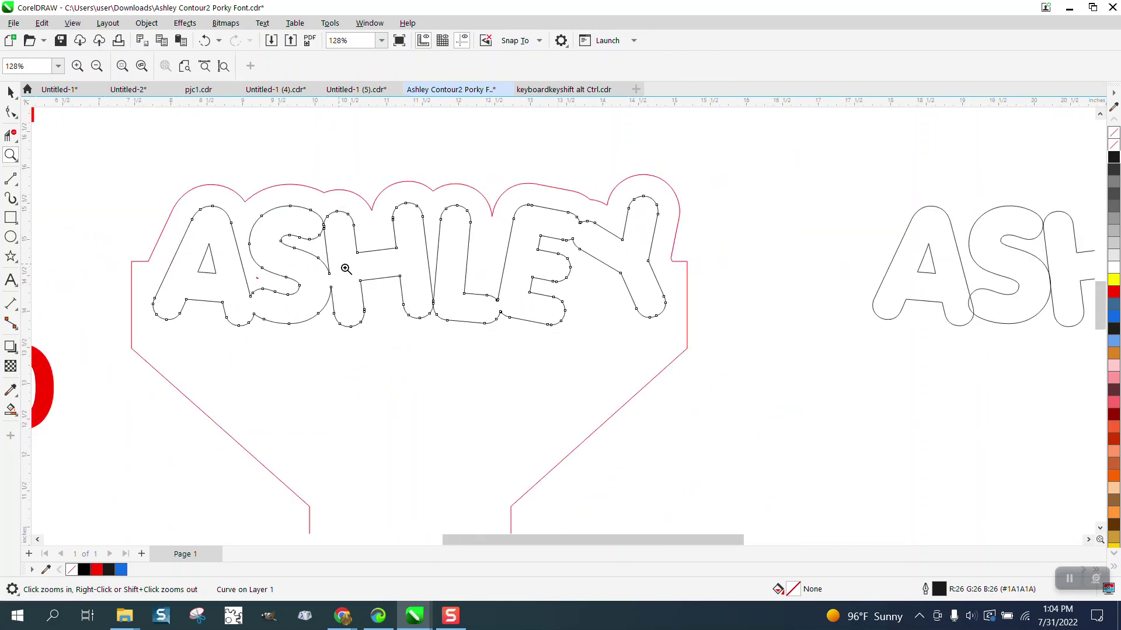
scroll(461, 266, down, 2)
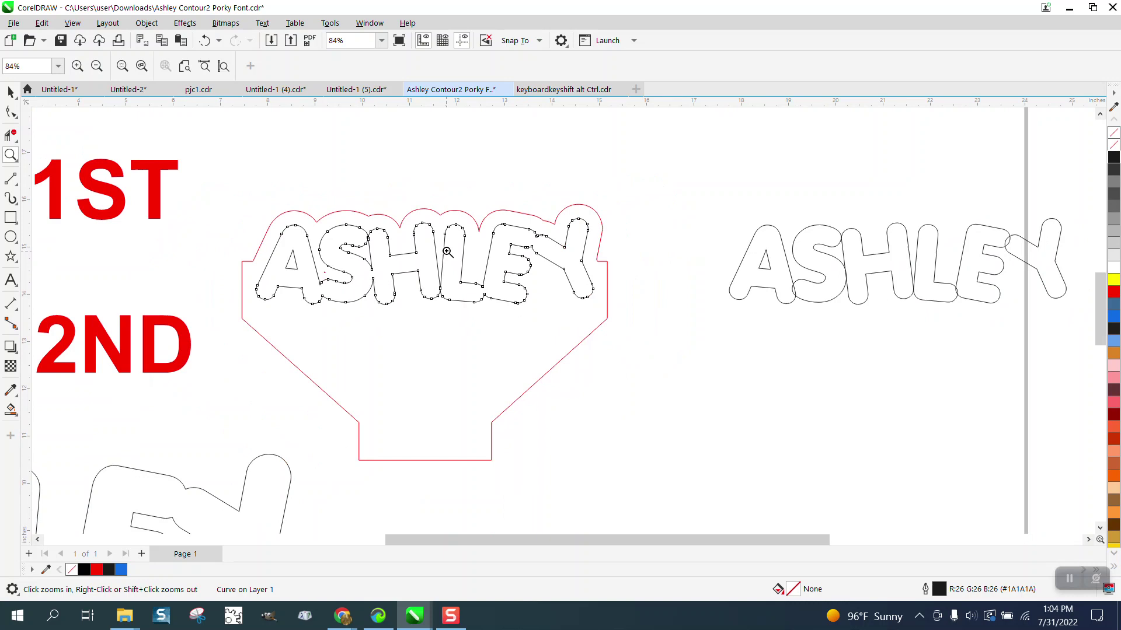
scroll(446, 252, down, 1)
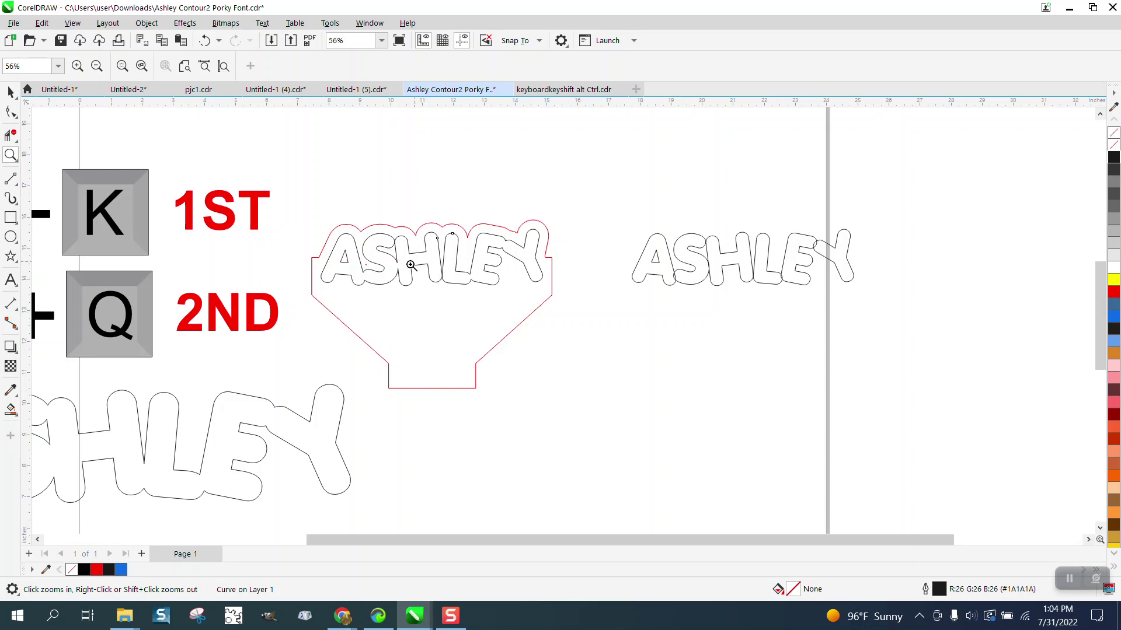
drag(304, 226, 629, 320)
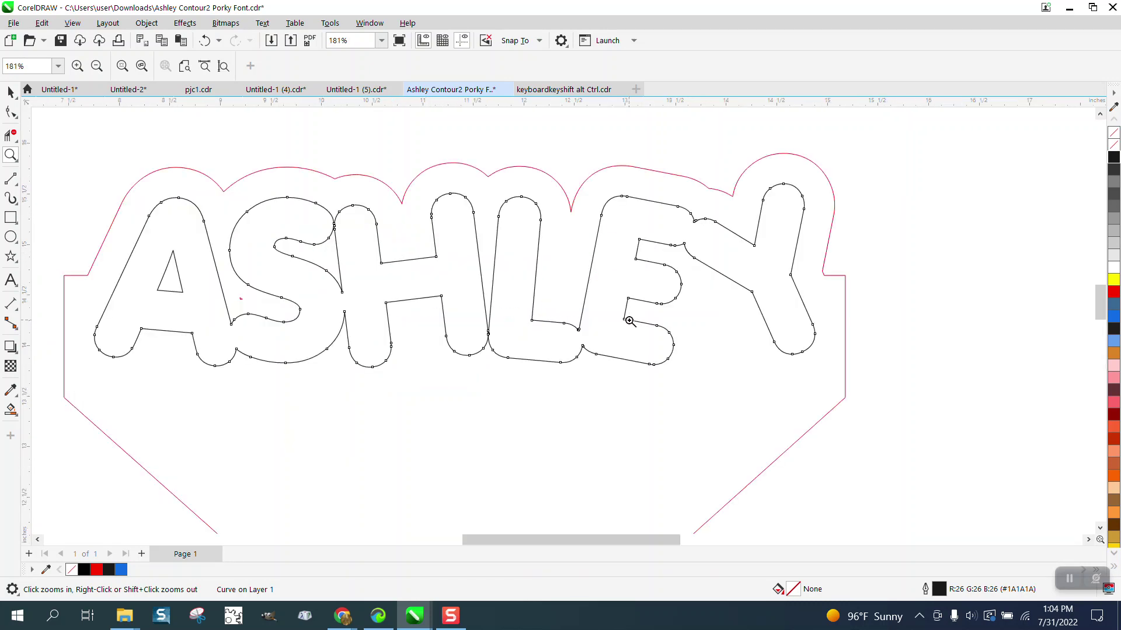
scroll(544, 282, down, 4)
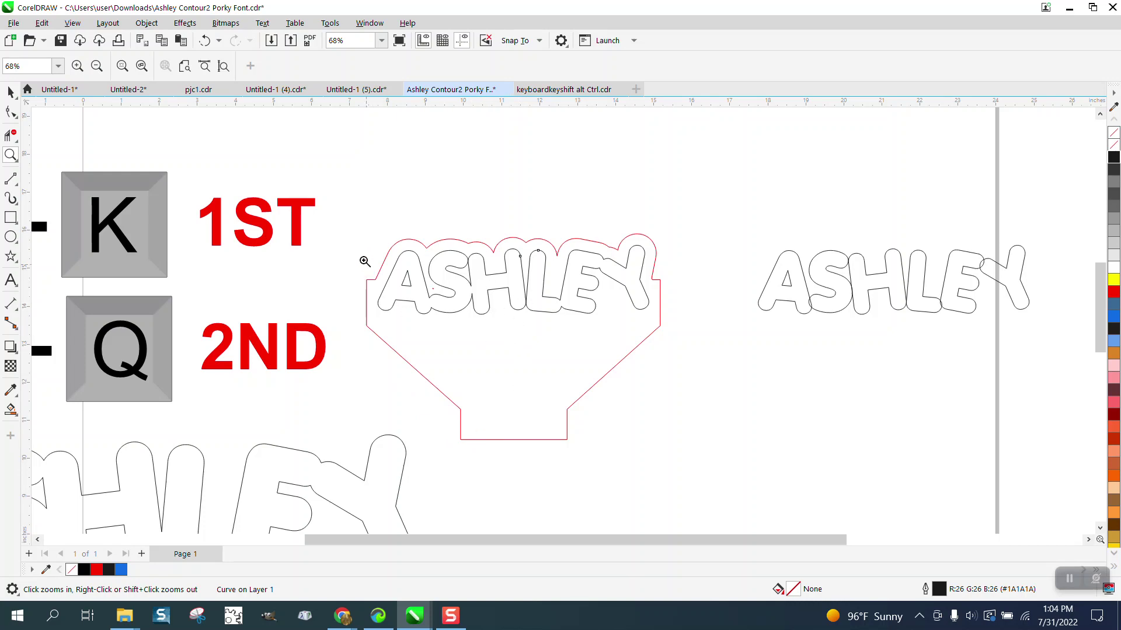
scroll(275, 253, down, 3)
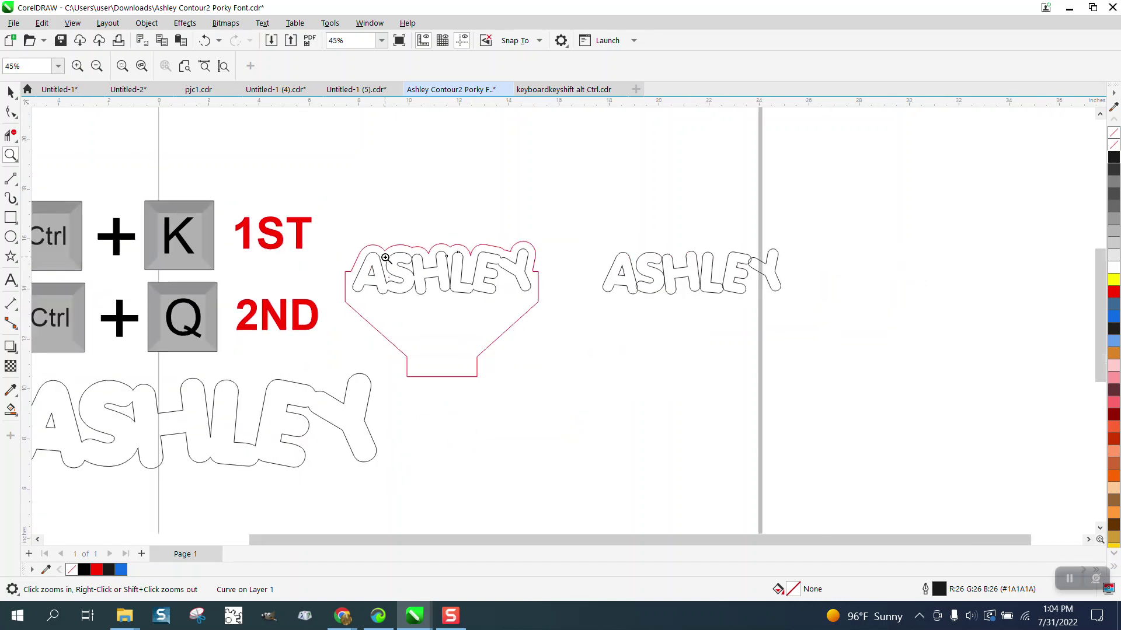
Step: Delete the Ctrl+K/Ctrl+Q shortcut graphics and both spare ASHLEY outlines
click(10, 92)
drag(103, 163, 363, 421)
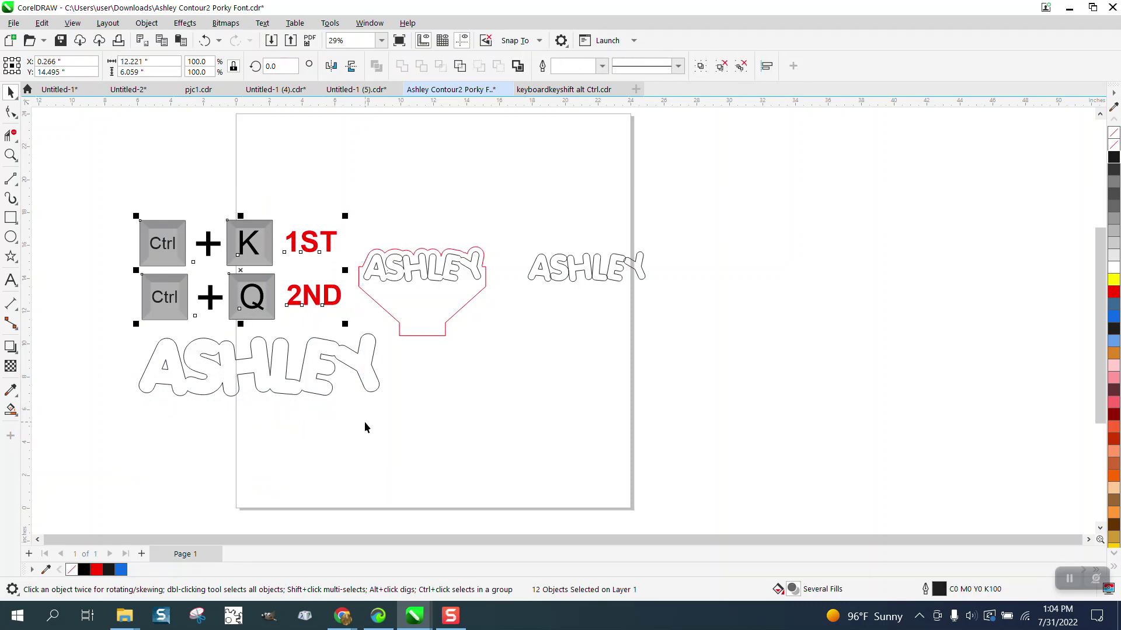
key(Delete)
click(316, 365)
key(Delete)
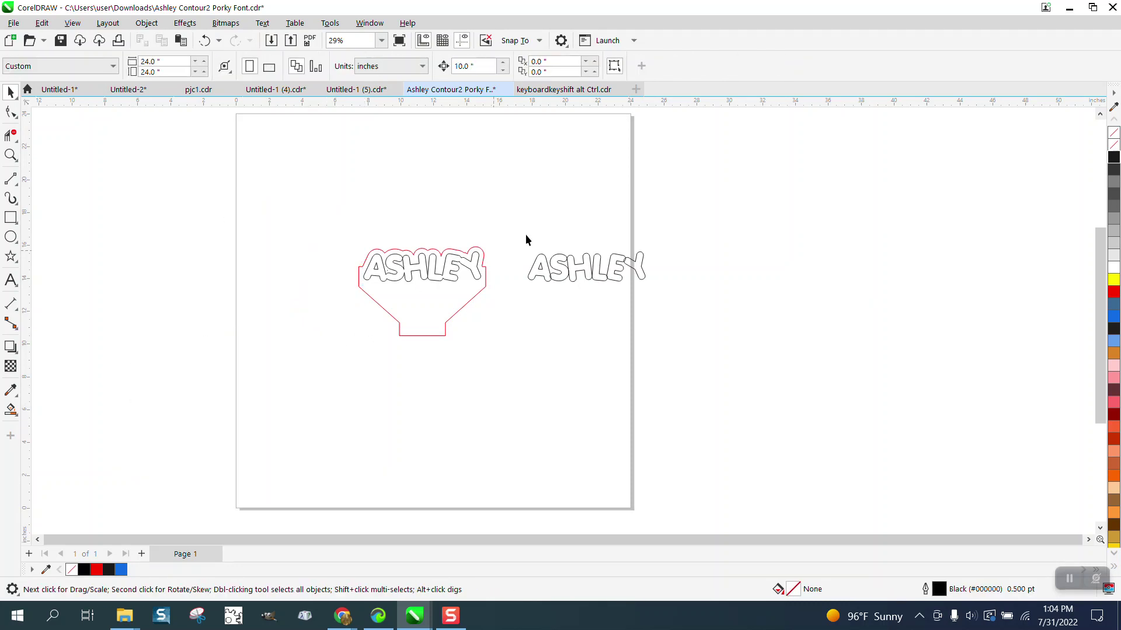
click(547, 280)
key(Delete)
Step: Move the red-based ASHLEY group to the page's top-left corner
drag(312, 220, 558, 370)
drag(422, 295, 308, 169)
click(10, 155)
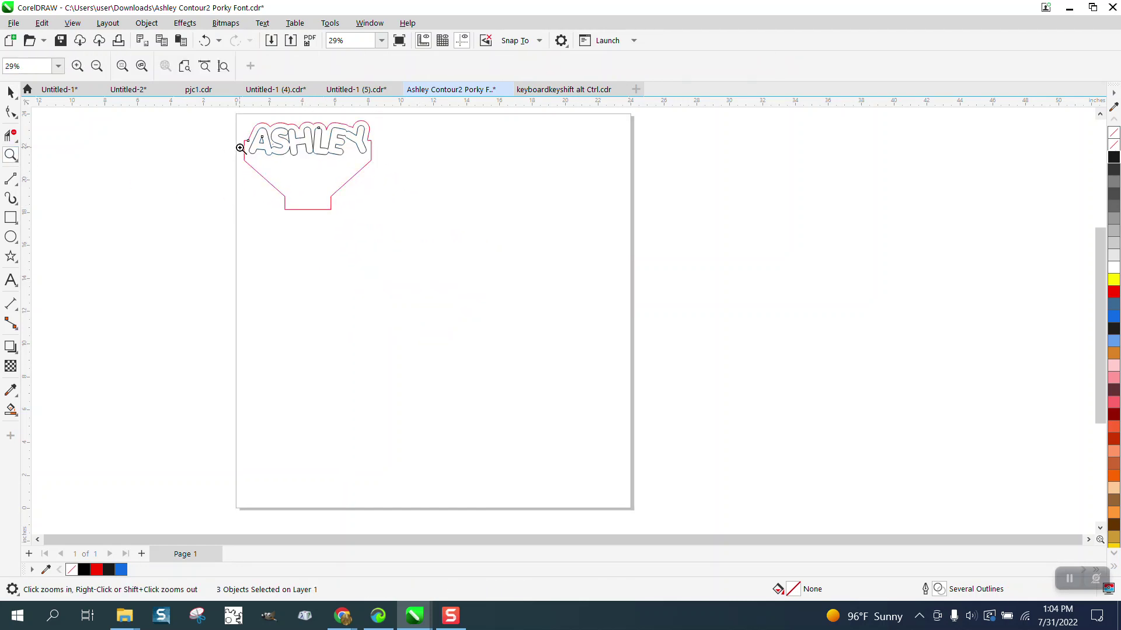
drag(236, 119, 489, 240)
Step: Draw a rectangle framing the design, plus small rectangles at its left and top edges
click(10, 218)
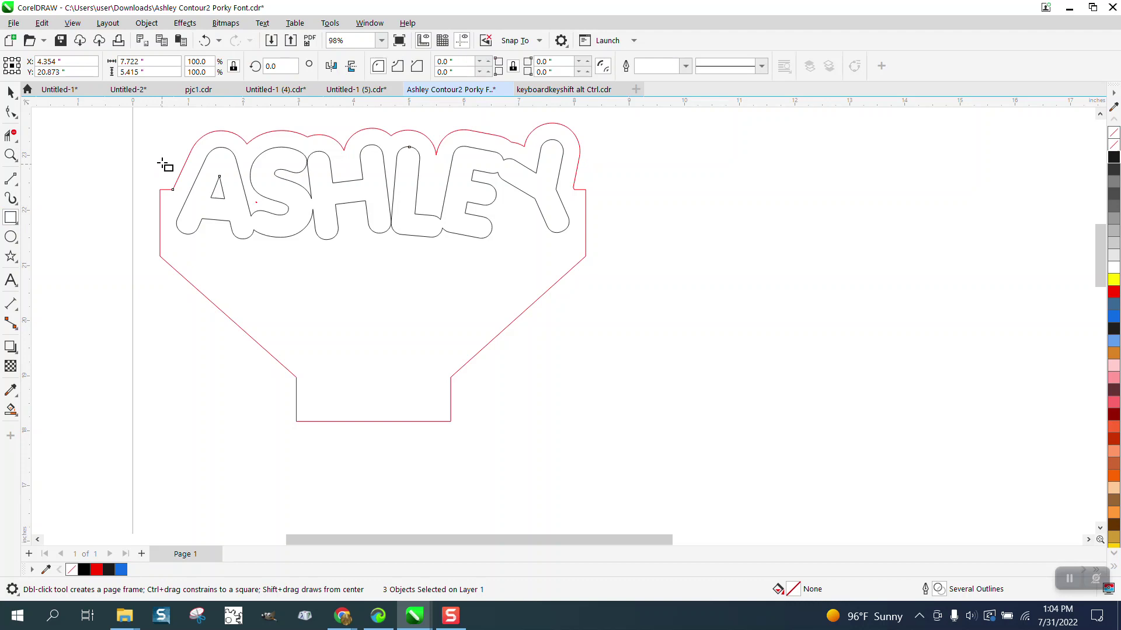
scroll(219, 237, down, 1)
drag(154, 133, 534, 387)
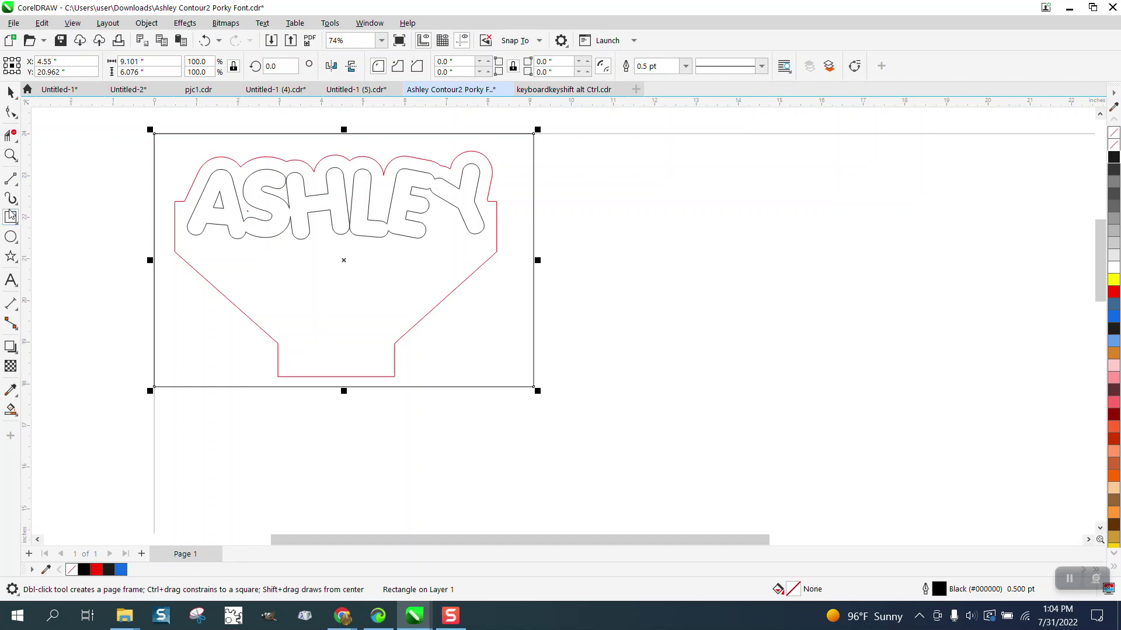
drag(147, 290, 161, 331)
drag(476, 124, 516, 141)
click(10, 92)
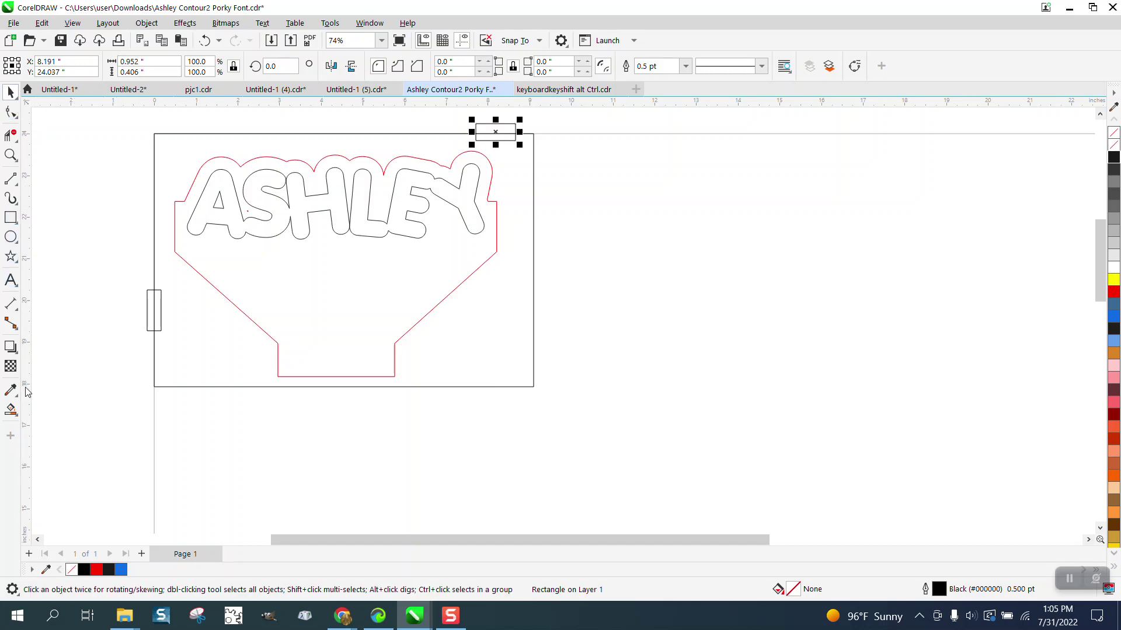
Step: Smart-fill the small left and top rectangles blue as tabs, then deselect
click(10, 409)
click(153, 299)
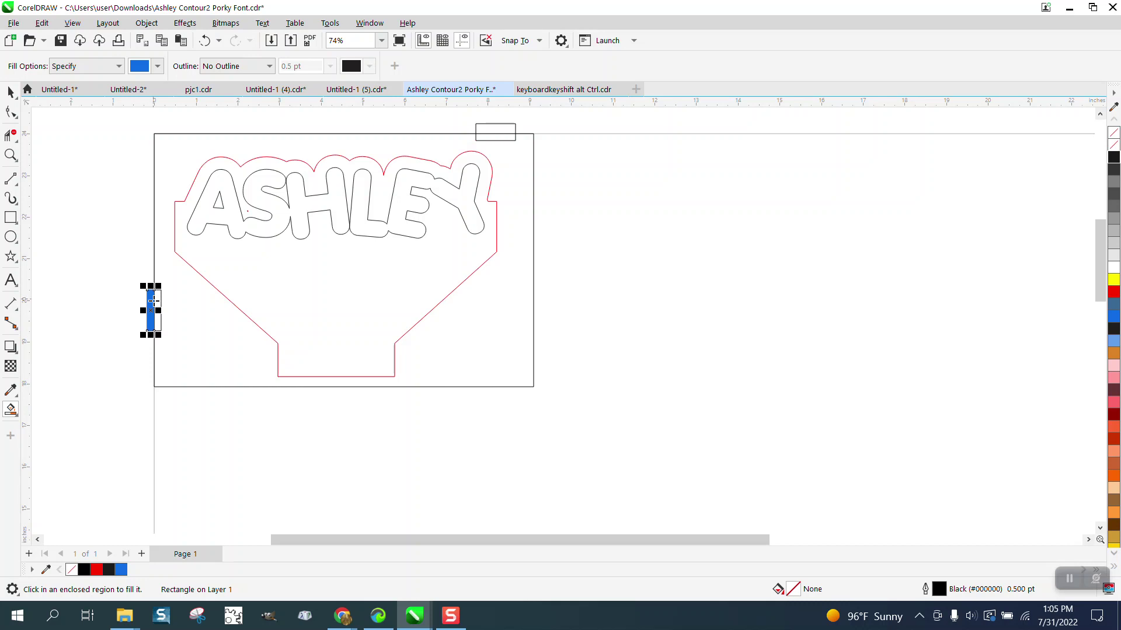
click(509, 131)
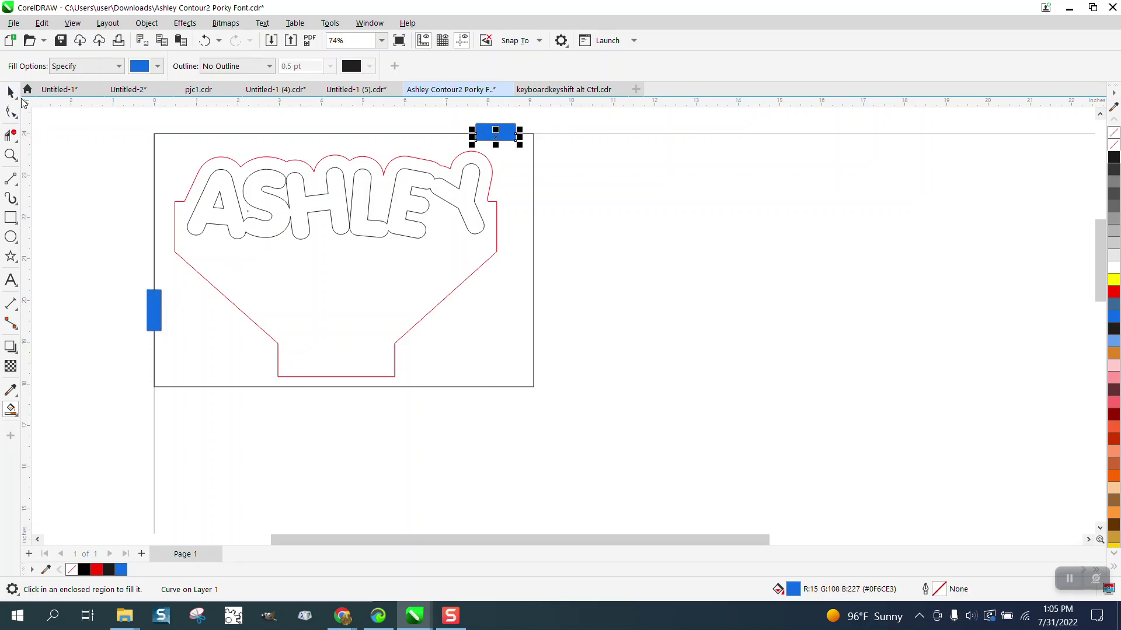
click(10, 91)
click(785, 344)
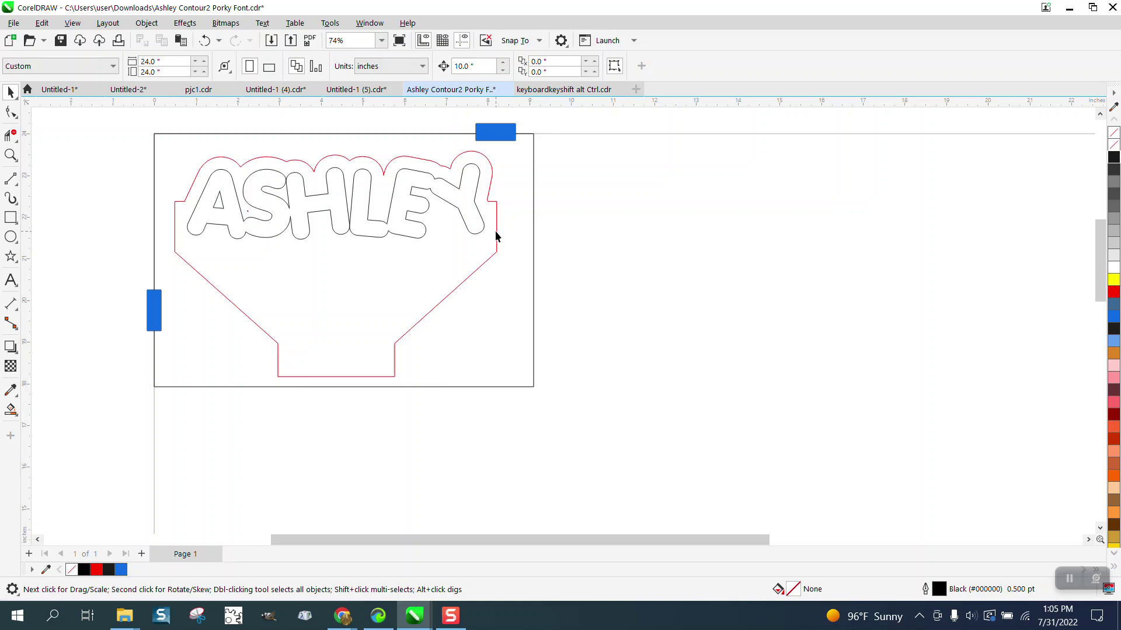
Step: Nudge the ASHLEY curve and the A's inner triangle 10 inches right, clear of the red base
click(497, 240)
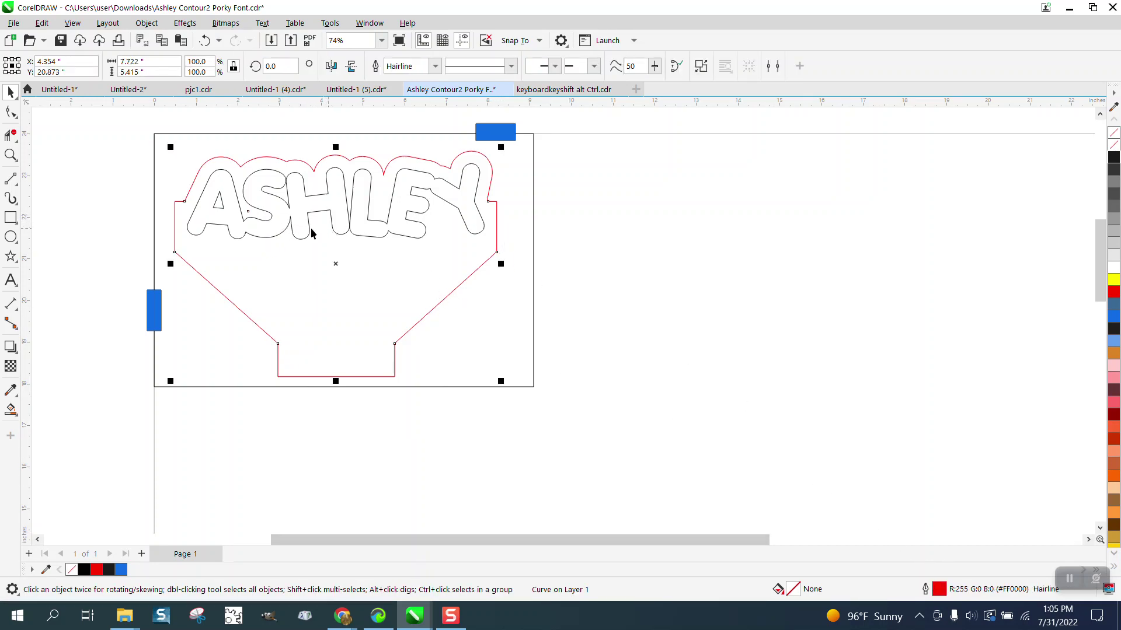
scroll(295, 231, down, 1)
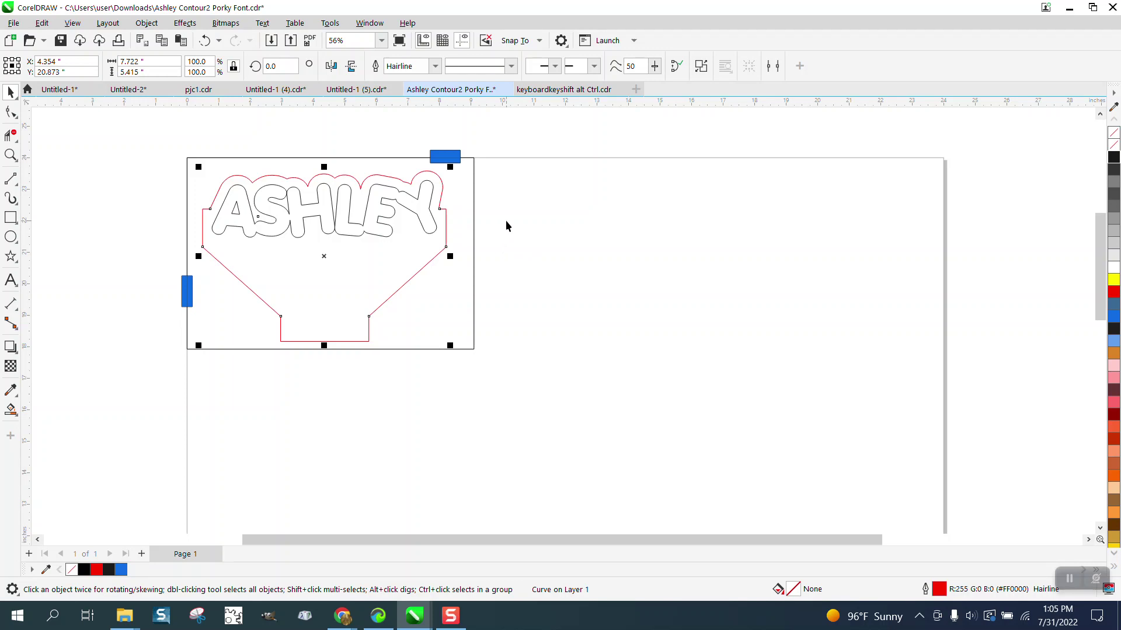
click(422, 225)
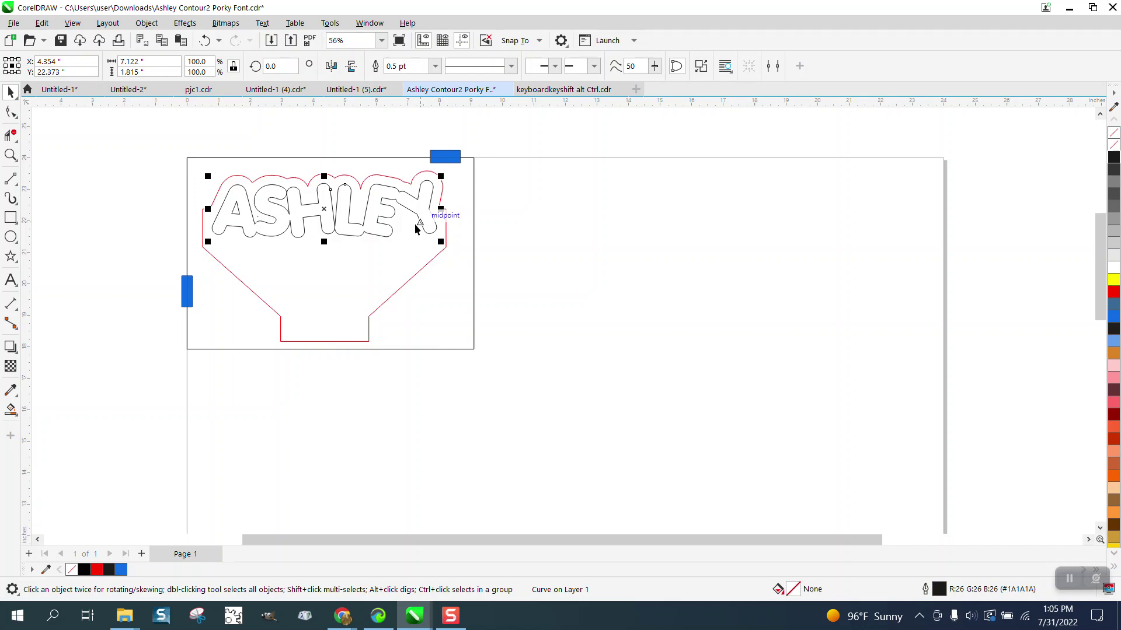
key(Right)
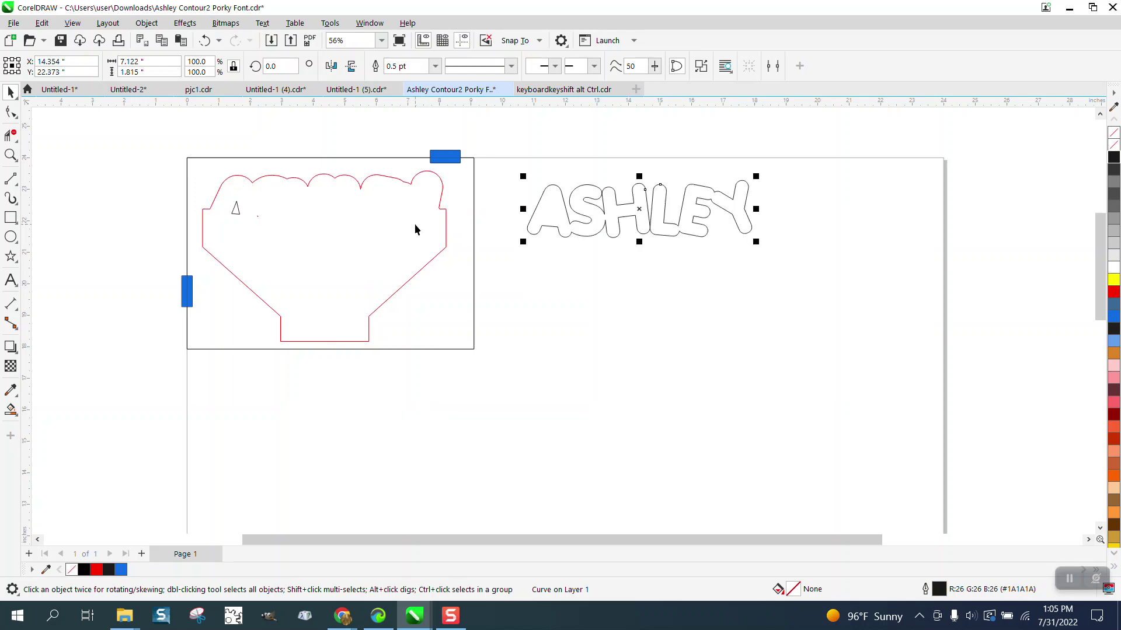
click(238, 214)
key(Right)
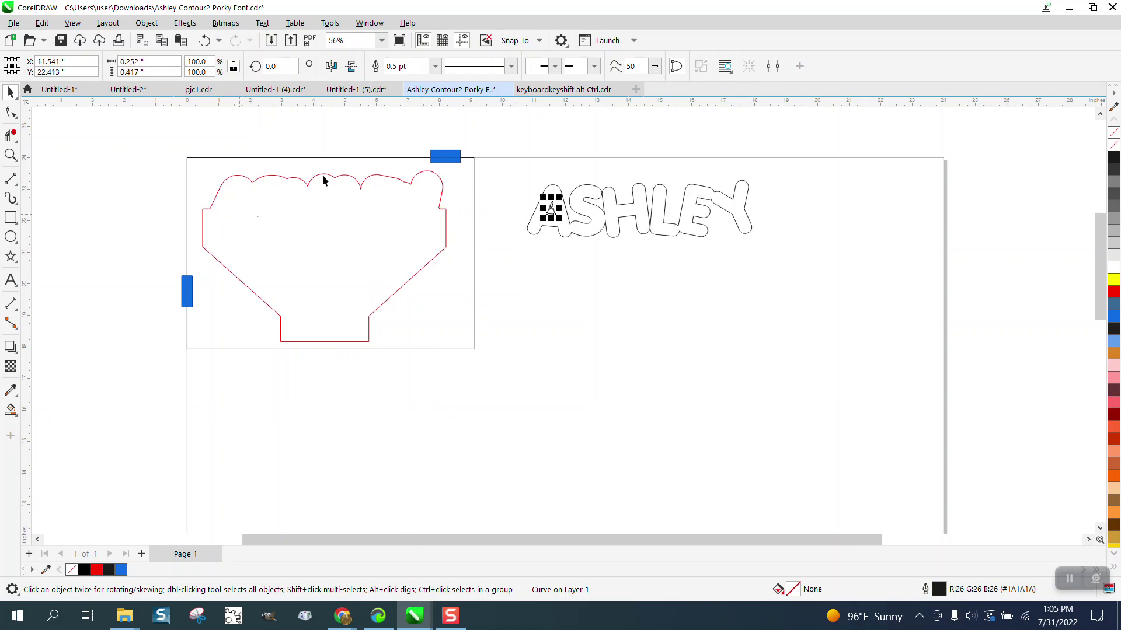
click(558, 275)
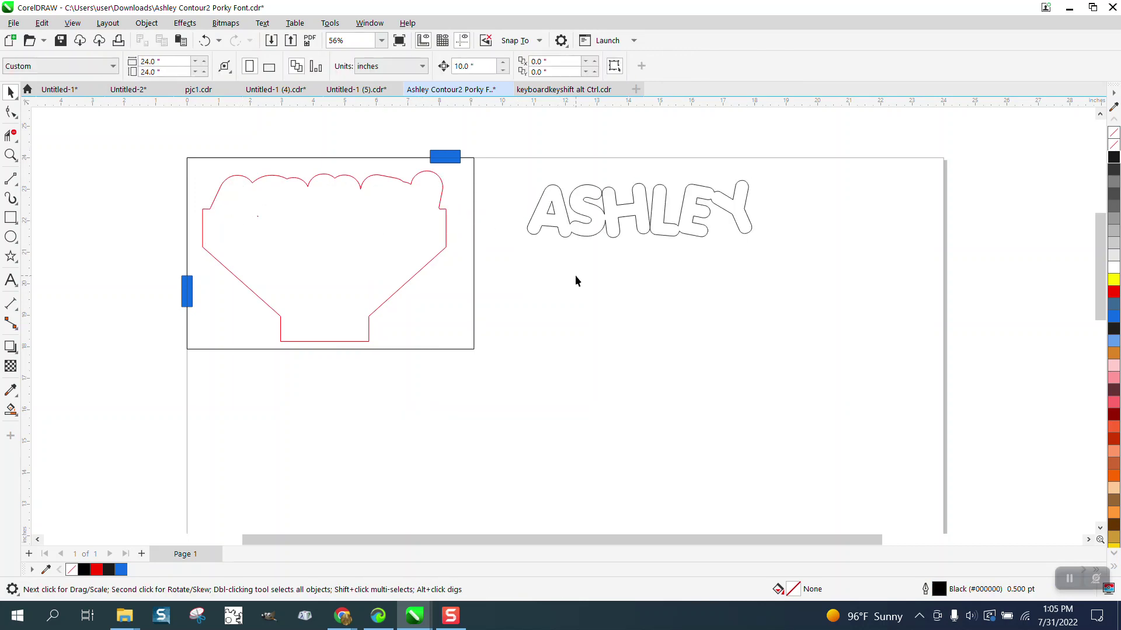
Step: Smart Fill the ASH and LEY letters solid blue, nudge both fills down, and select them
click(14, 412)
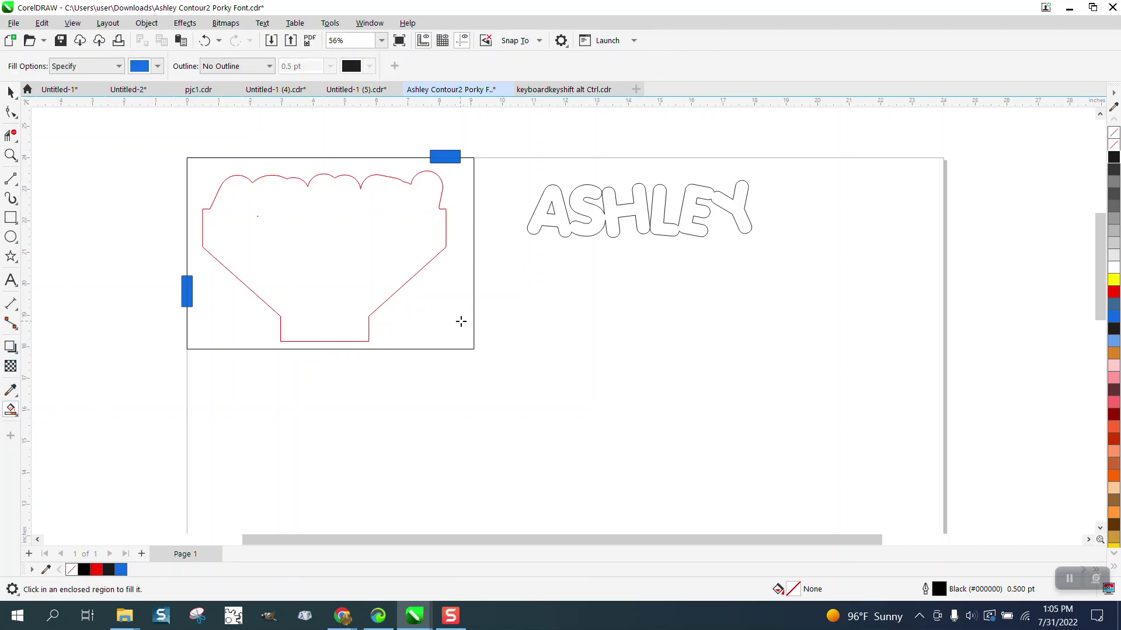
click(556, 223)
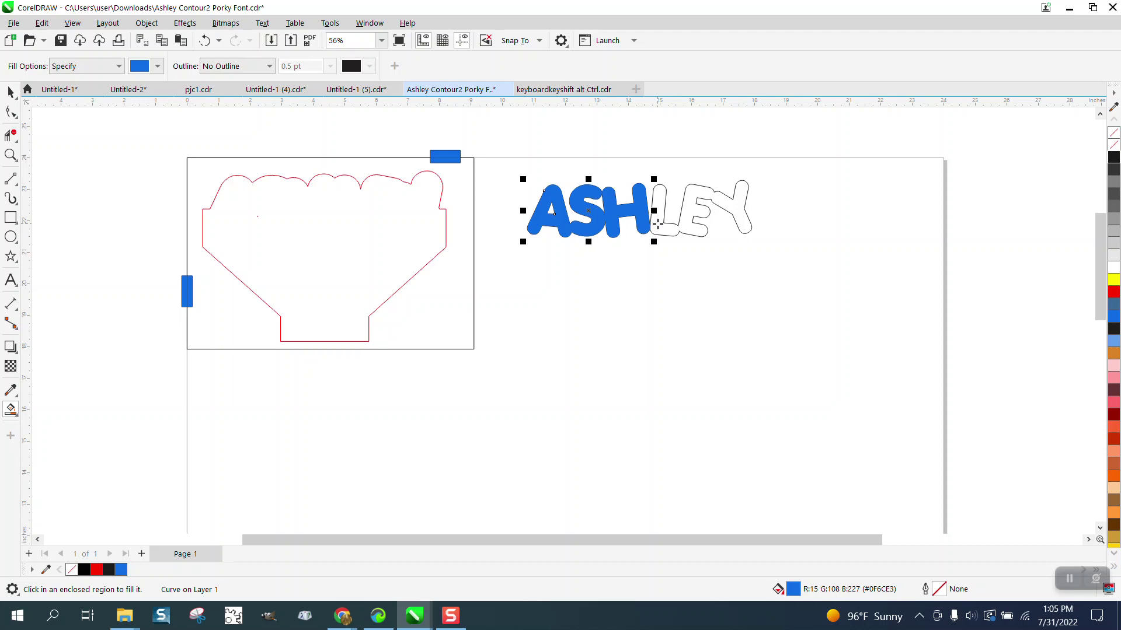
key(Down)
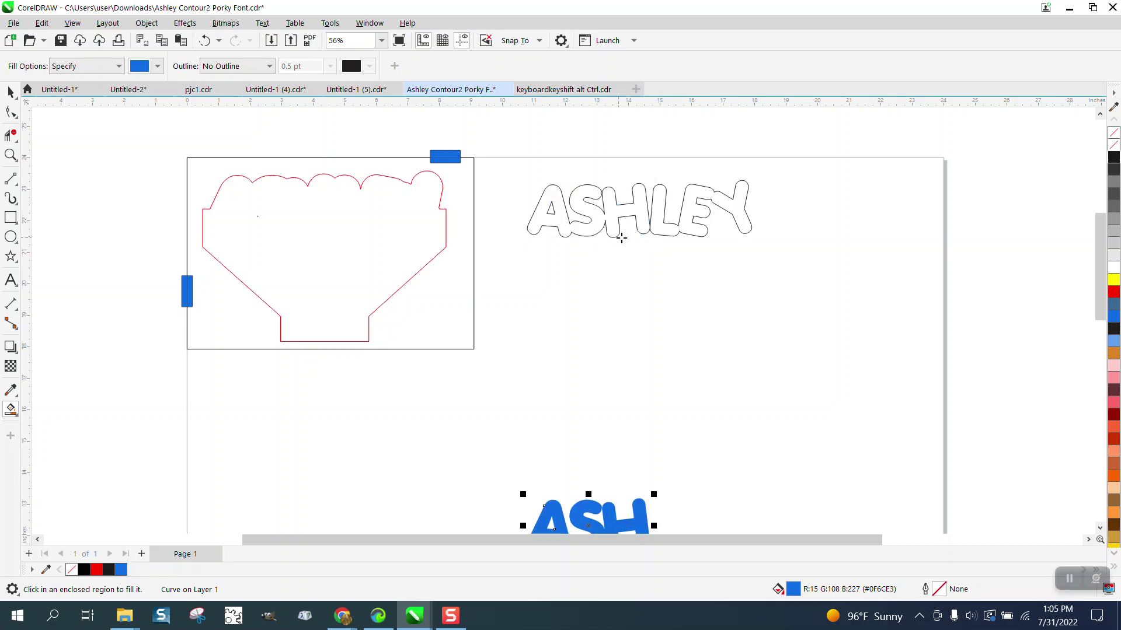
click(665, 236)
key(Down)
scroll(516, 233, down, 2)
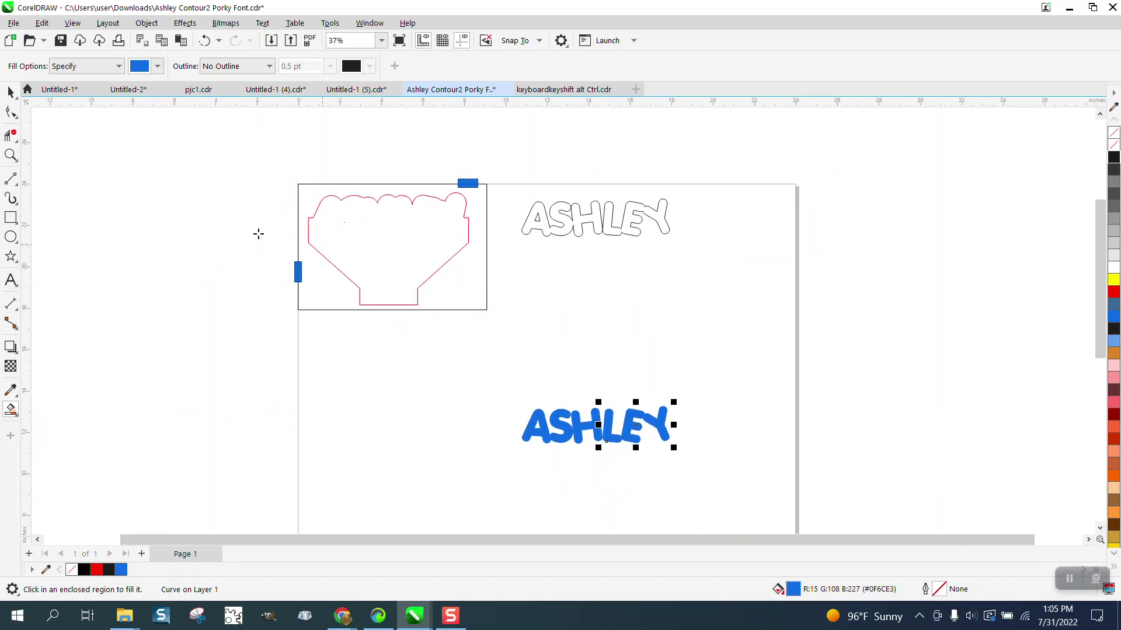
click(11, 91)
drag(480, 376, 772, 446)
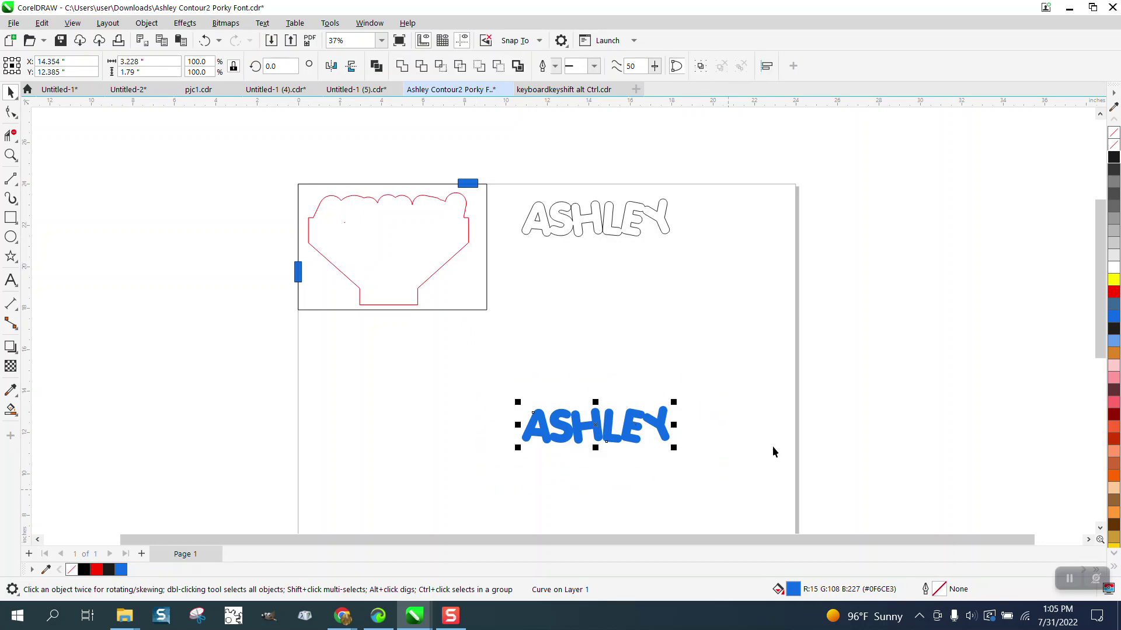
Step: Give the blue copy no fill and a dark outline, undoing trial moves of its letters
click(1113, 145)
right_click(1113, 157)
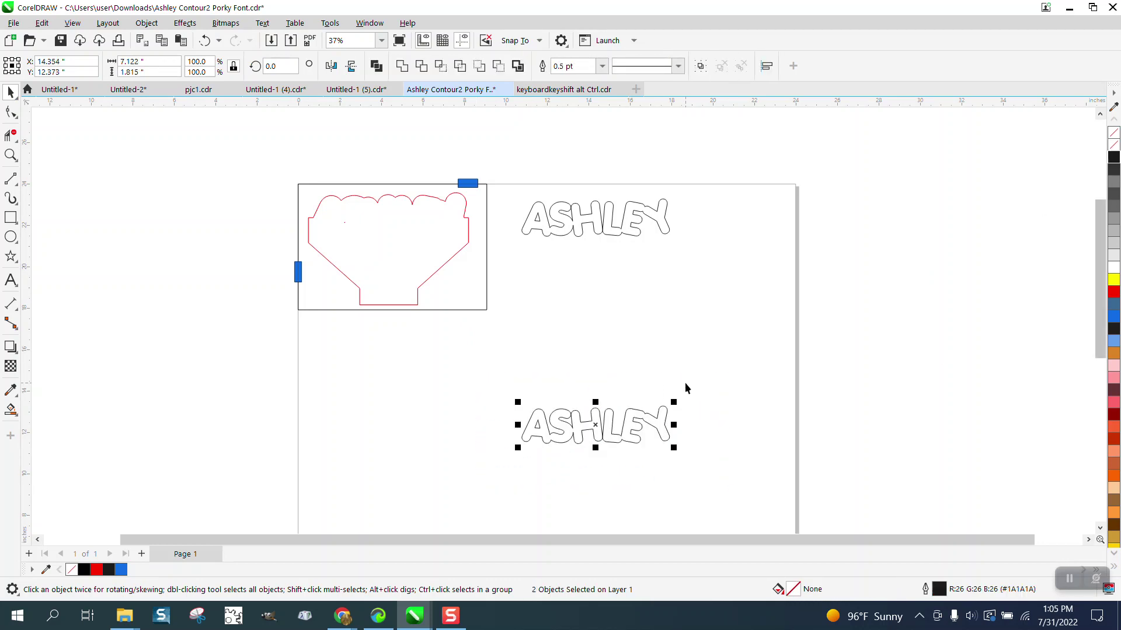
click(655, 383)
drag(643, 415, 692, 344)
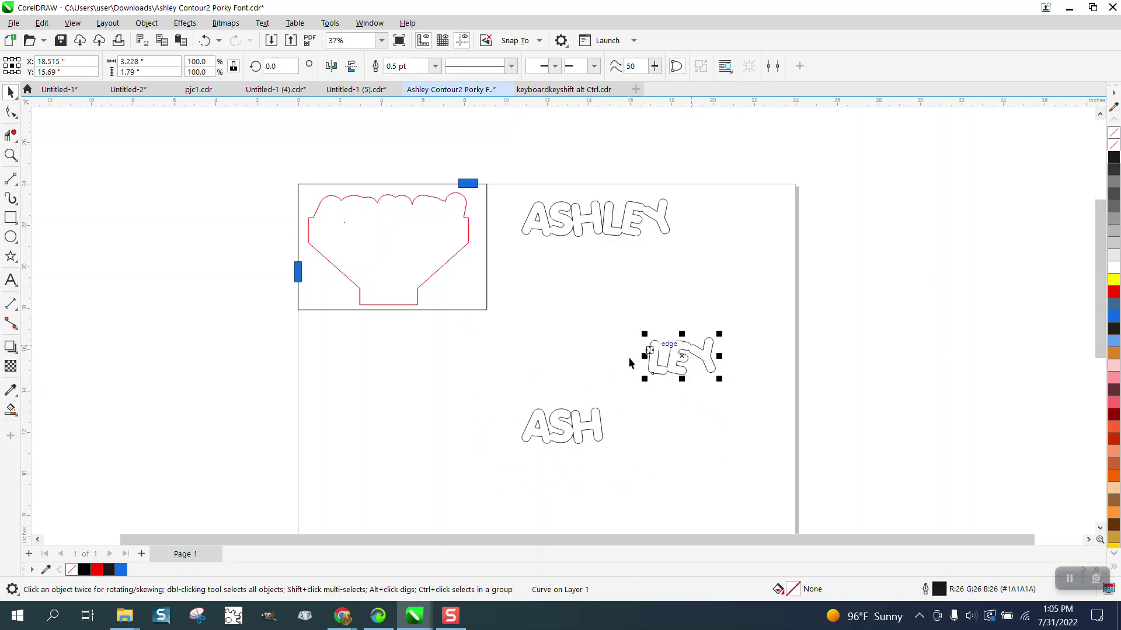
drag(596, 431, 613, 337)
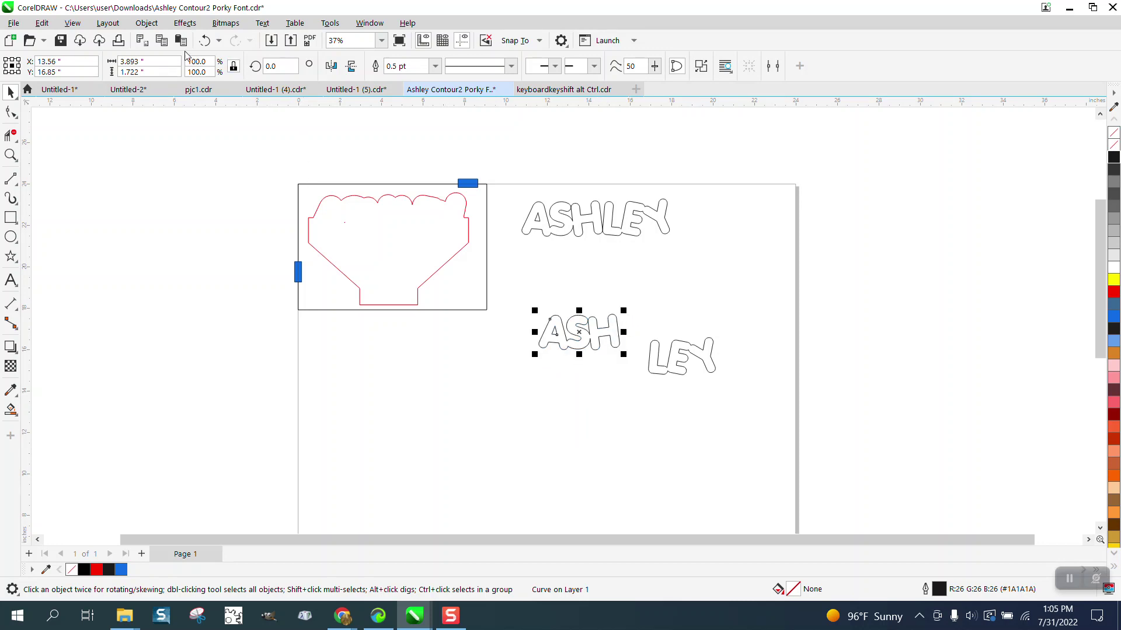
click(203, 42)
click(203, 42)
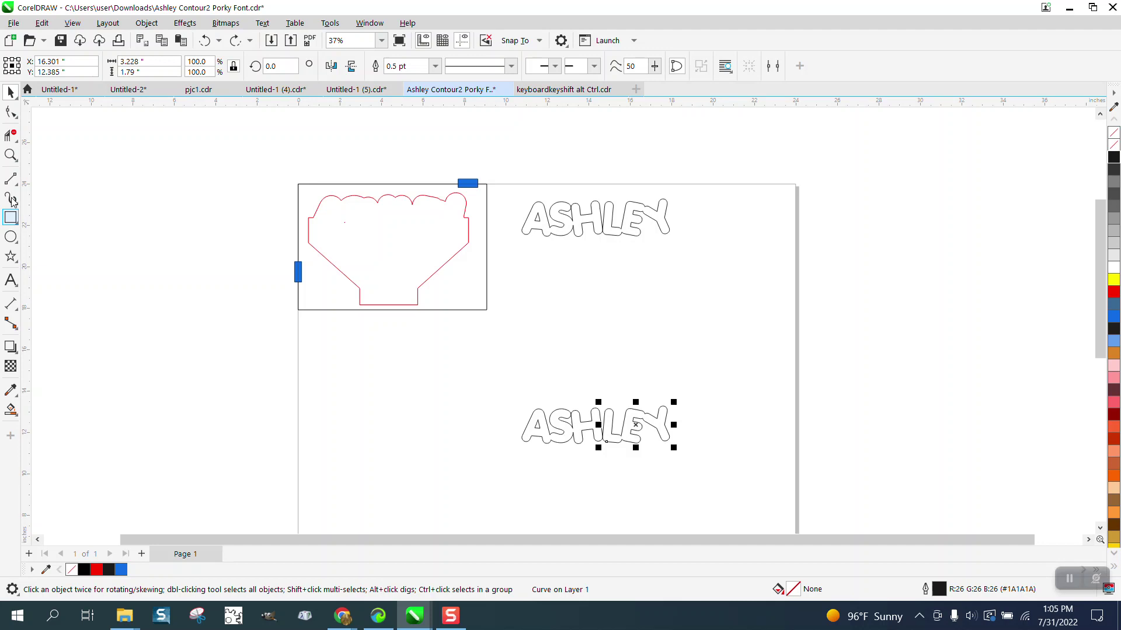
Step: Zoom in on the lower ASHLEY copy and draw a vertical 2-point line to its left
click(10, 155)
drag(483, 383, 753, 477)
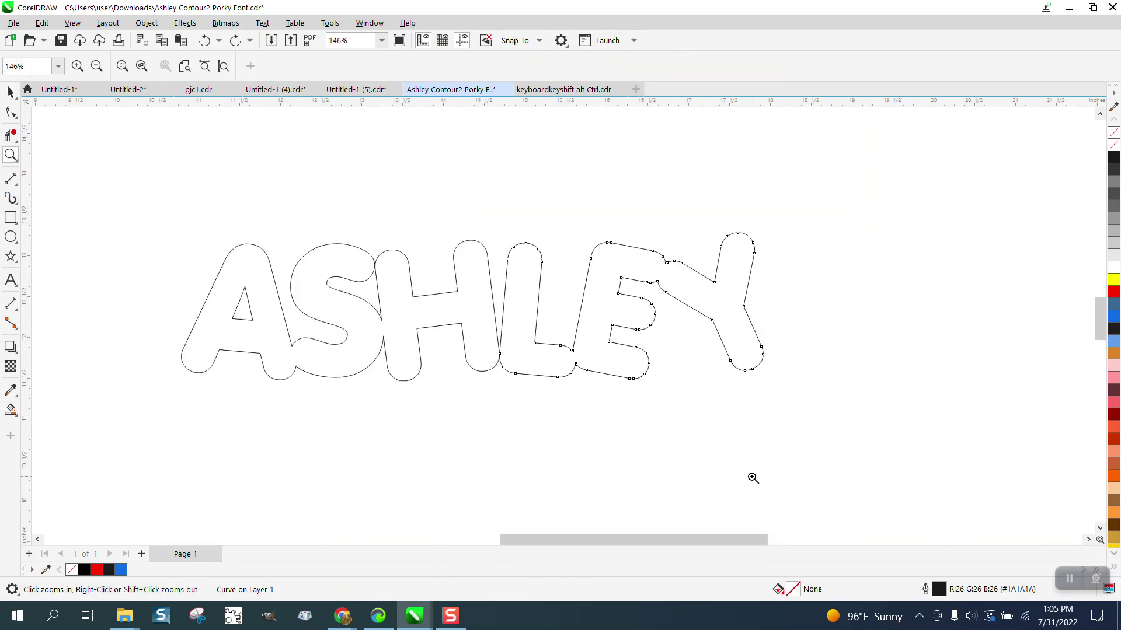
right_click(131, 340)
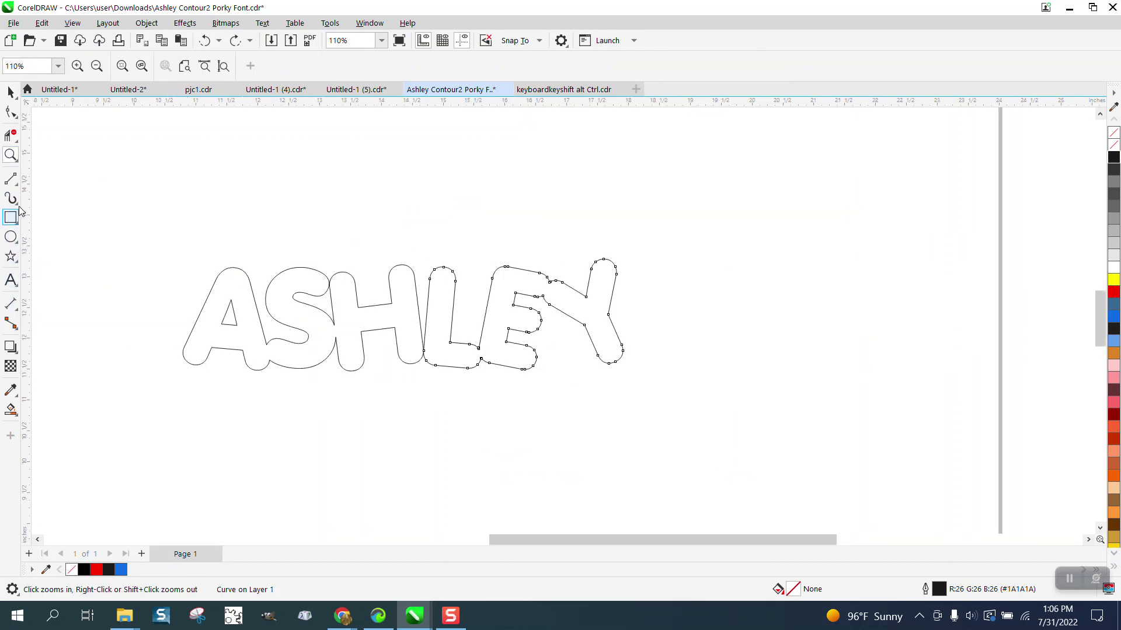
click(16, 182)
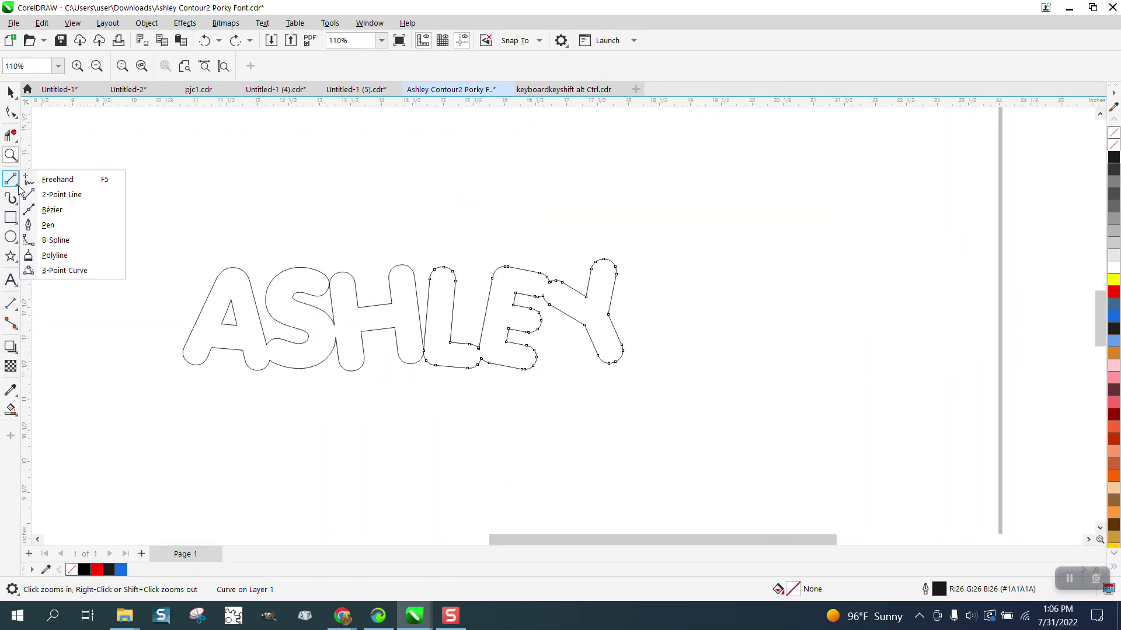
click(58, 195)
drag(166, 181, 165, 408)
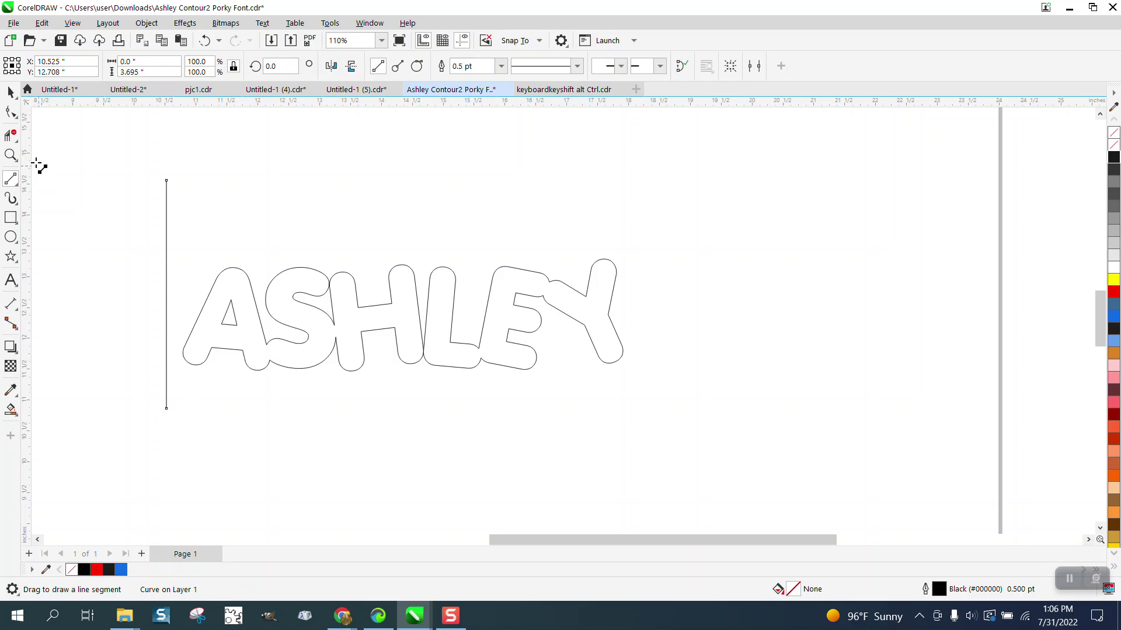
Step: Set the nudge distance to 0.125 in with nothing selected
click(11, 92)
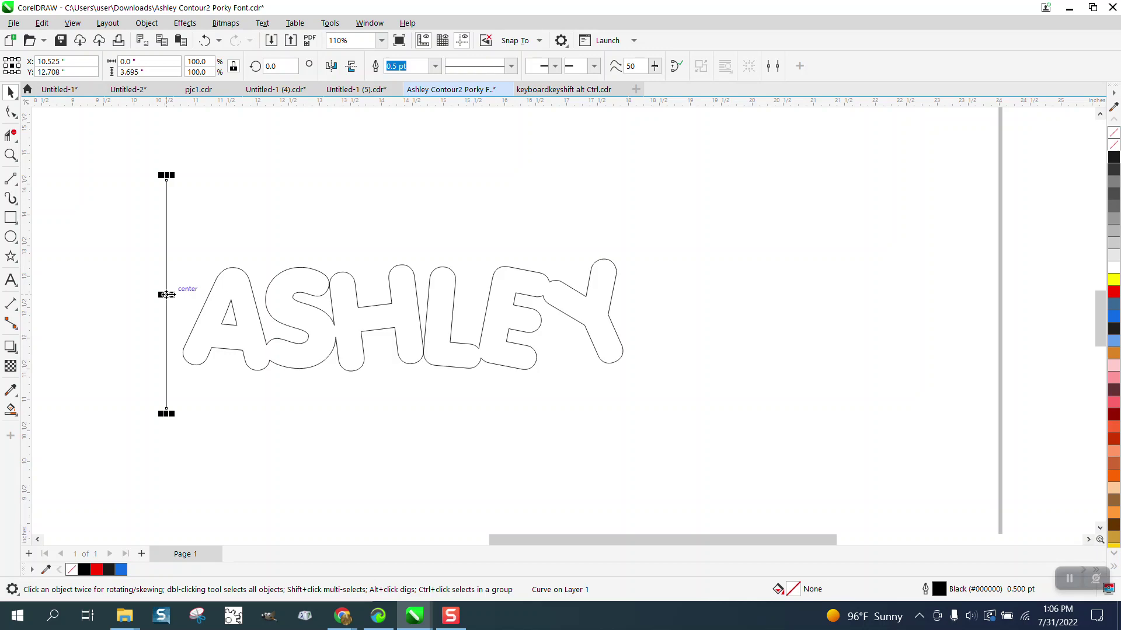
click(247, 226)
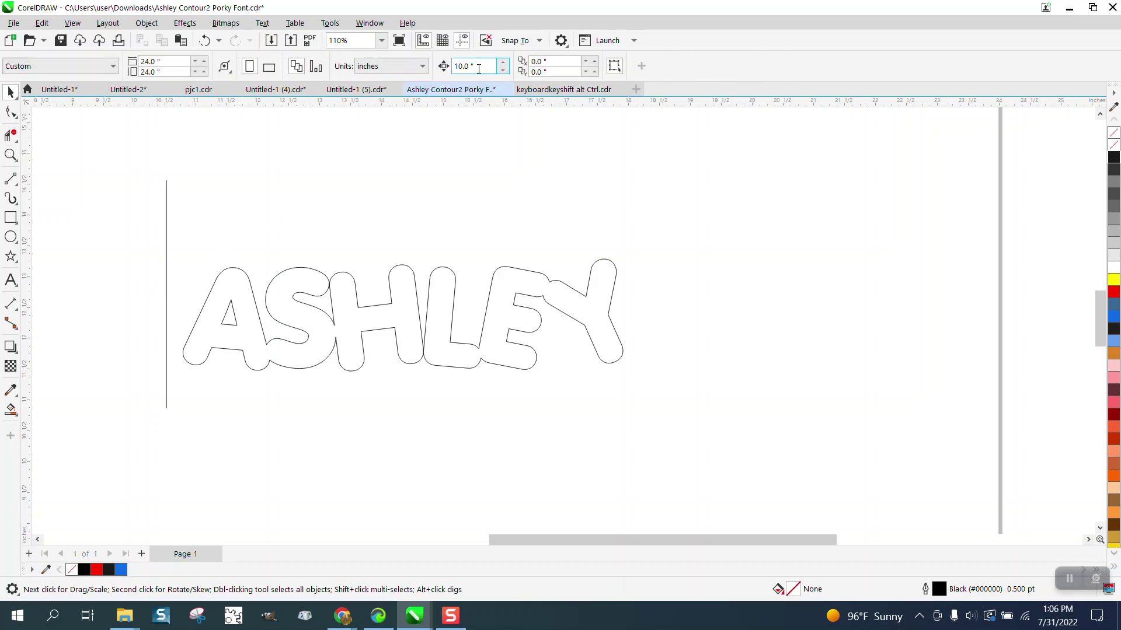
drag(478, 66, 437, 68)
text(.125)
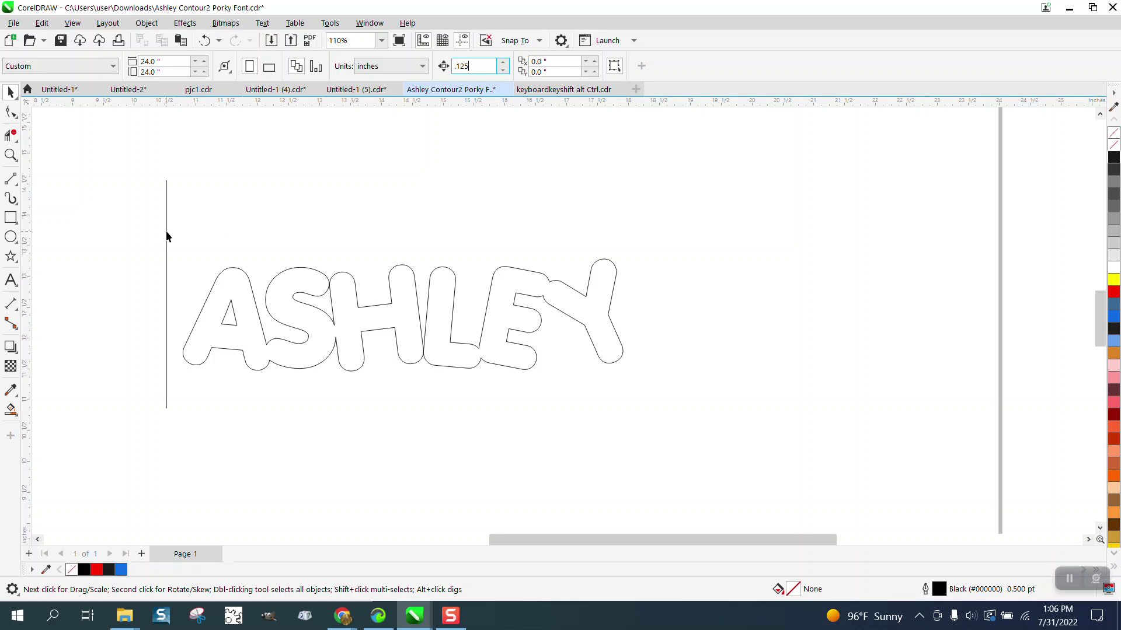
Step: Duplicate-nudge the vertical line repeatedly across the ASHLEY copy, then select the copy and its contour
click(167, 232)
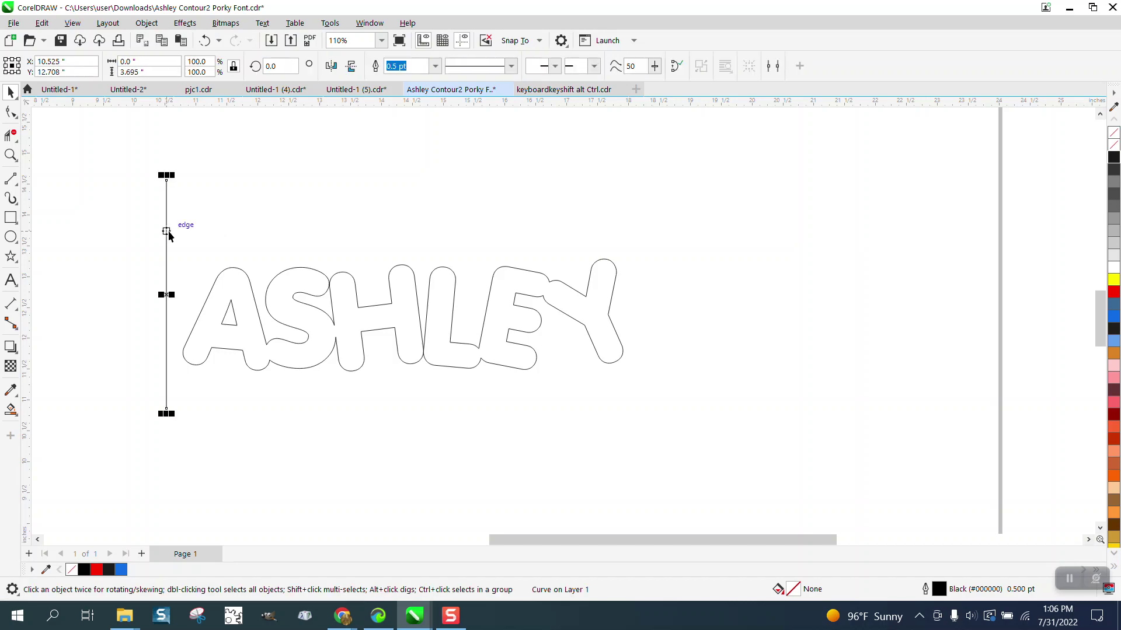
key(KP_Add)
key(Right)
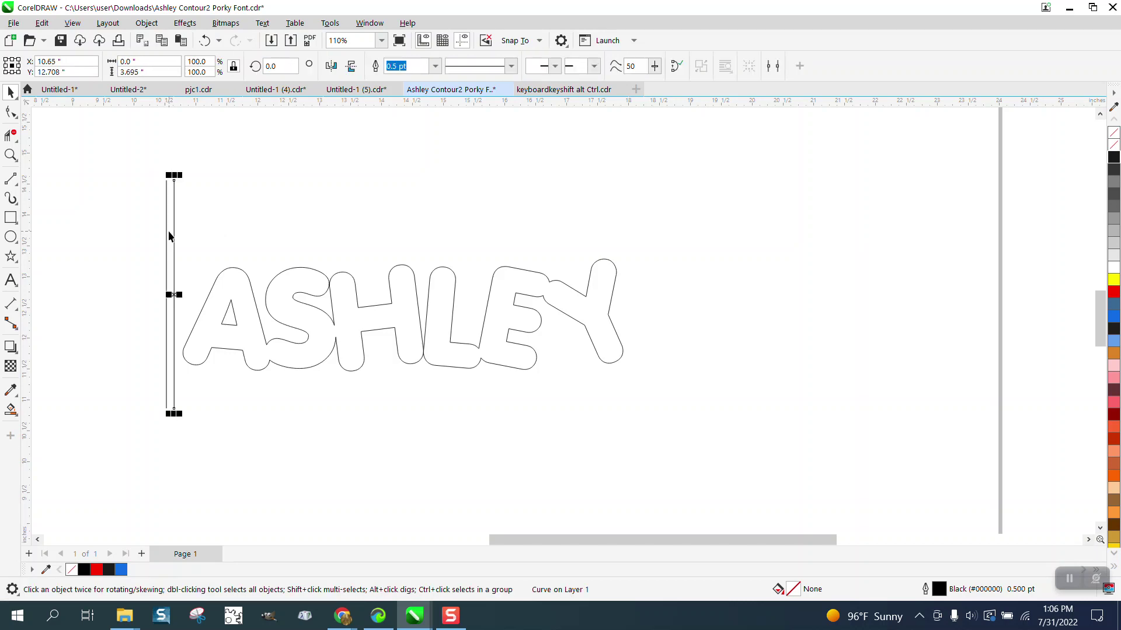
key(ctrl+r)
key(ctrl+r)
key(ctrl+r)
key(ctrl+r)
key(ctrl+r)
key(ctrl+r)
key(ctrl+r)
key(ctrl+r)
key(ctrl+r)
key(ctrl+r)
key(ctrl+r)
key(ctrl+r)
key(ctrl+r)
key(ctrl+r)
key(ctrl+r)
key(ctrl+r)
key(ctrl+r)
key(ctrl+r)
key(ctrl+r)
key(ctrl+r)
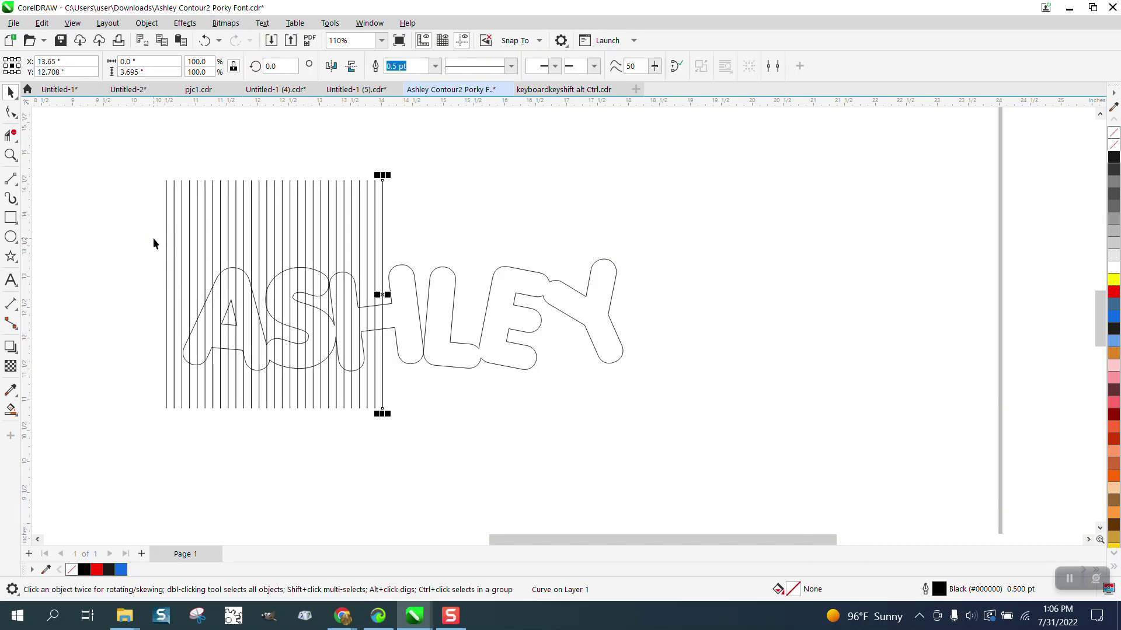
key(ctrl+r)
key(ctrl+r)
key(ctrl+r)
key(ctrl+r)
key(ctrl+r)
key(ctrl+r)
key(ctrl+r)
key(ctrl+r)
key(ctrl+r)
key(ctrl+r)
key(ctrl+r)
key(ctrl+r)
key(ctrl+r)
key(ctrl+r)
key(ctrl+r)
key(ctrl+r)
key(ctrl+r)
key(ctrl+r)
key(ctrl+r)
key(ctrl+r)
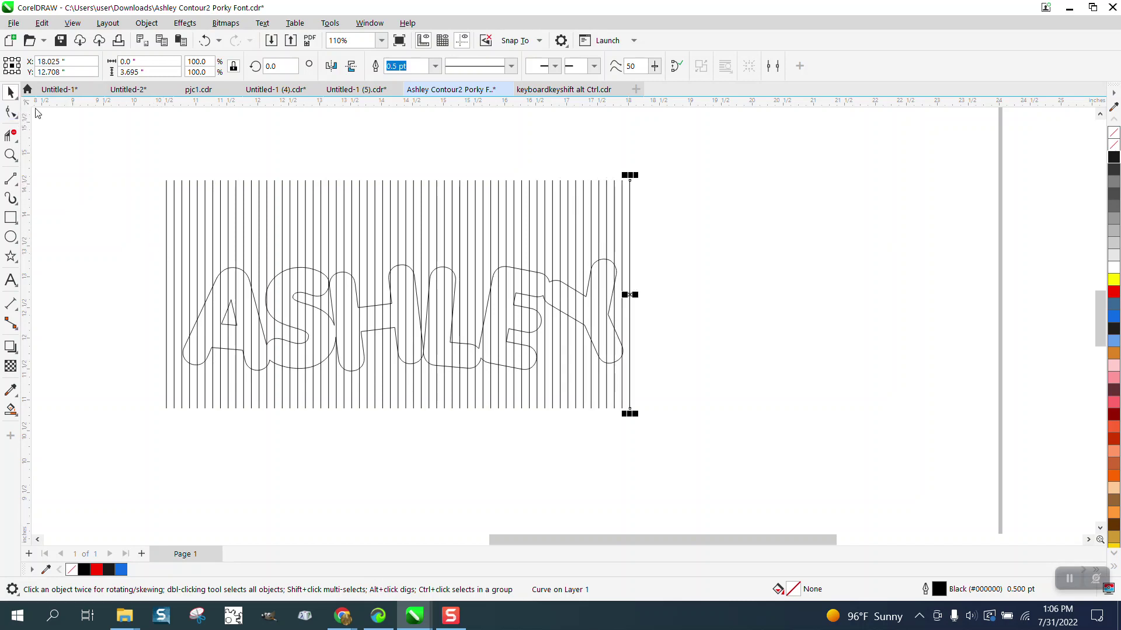
scroll(113, 183, down, 1)
drag(124, 211, 523, 331)
Step: Nudge the ASHLEY outline right and left to check its position over the lines
key(Right)
key(Right)
key(Right)
key(Right)
key(Right)
key(Right)
key(Right)
key(Right)
key(Right)
key(Right)
key(Right)
key(Right)
key(Right)
key(Right)
key(Right)
key(Right)
key(Right)
key(Right)
key(Right)
key(Right)
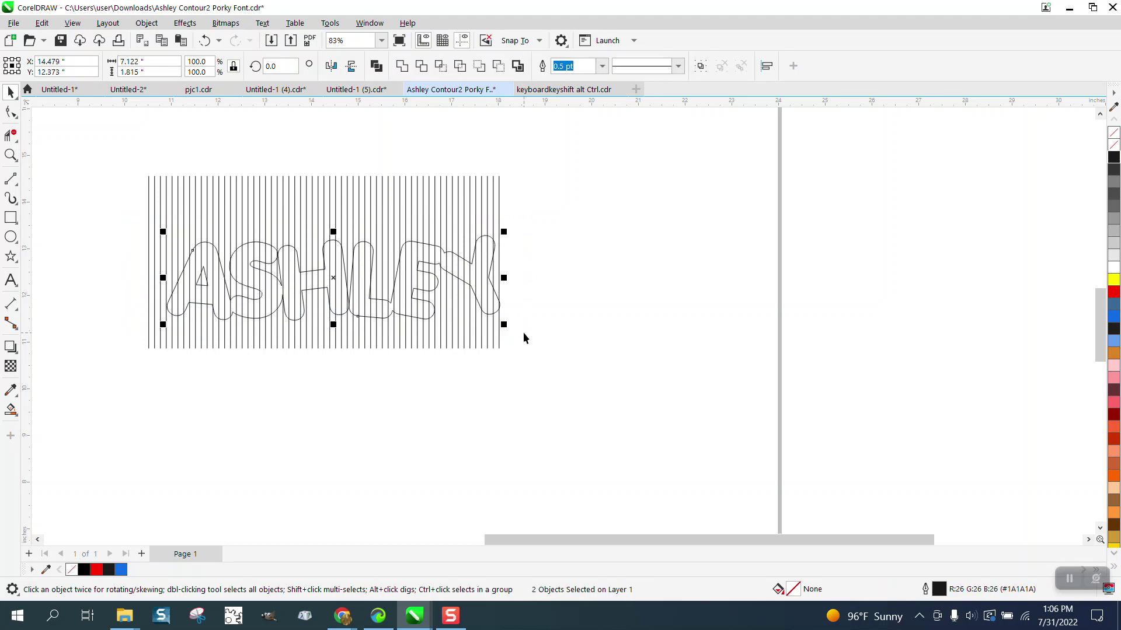
key(Right)
key(Right)
key(Right)
key(Right)
key(Right)
key(Right)
key(Right)
key(Right)
key(Right)
key(Right)
key(Right)
key(Right)
key(Right)
key(Right)
key(Right)
key(Right)
key(Right)
key(Right)
key(Right)
key(Right)
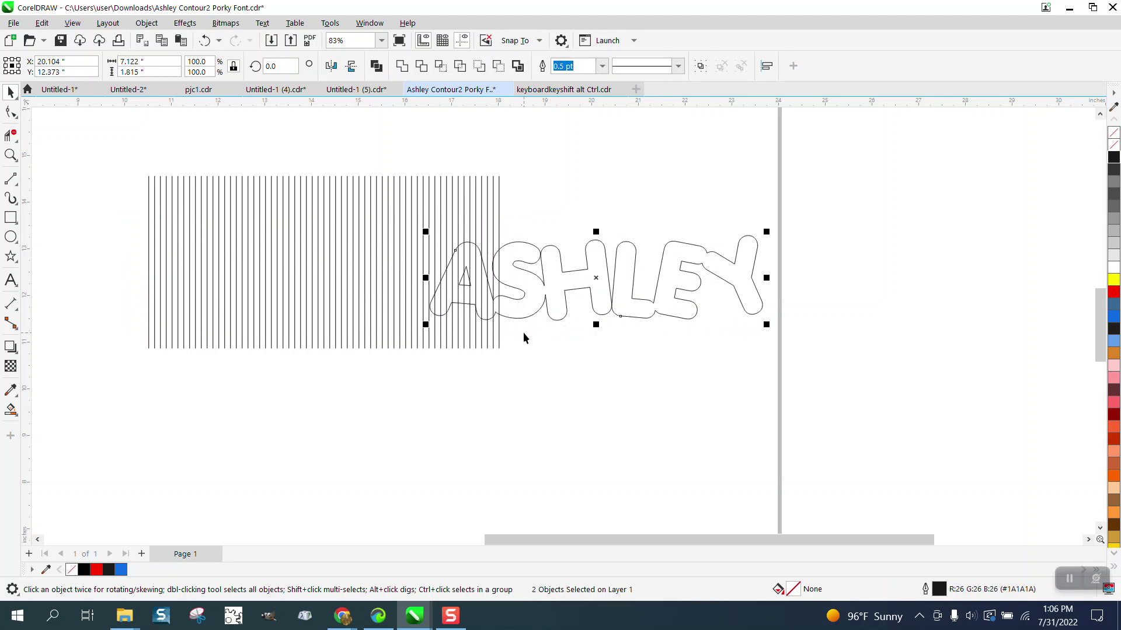
key(Left)
key(Left)
key(Left)
key(Left)
key(Left)
key(Left)
key(Left)
key(Left)
key(Left)
key(Left)
key(Left)
key(Left)
key(Left)
key(Left)
key(Left)
key(Left)
key(Left)
key(Left)
key(Left)
key(Left)
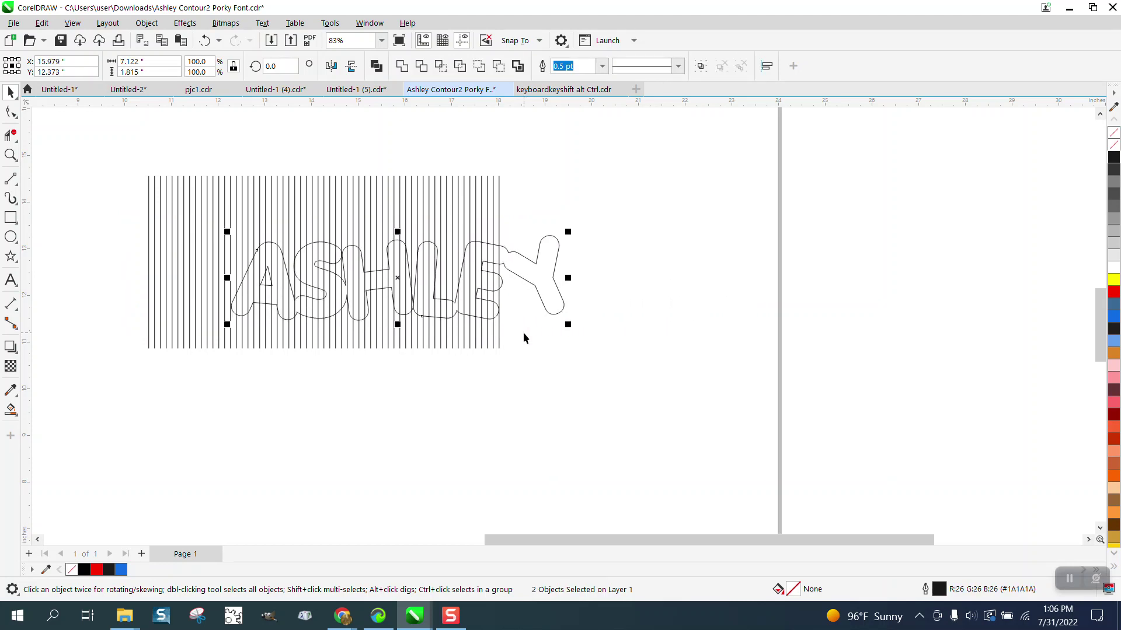
key(Left)
key(Left)
key(Left)
key(Left)
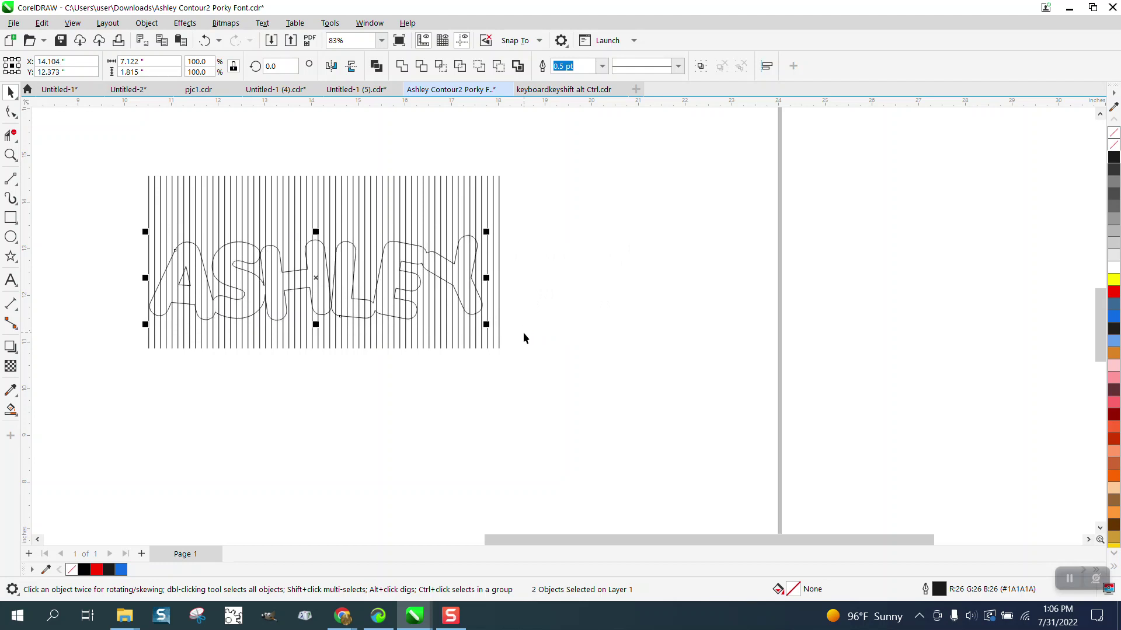
key(Right)
key(Right)
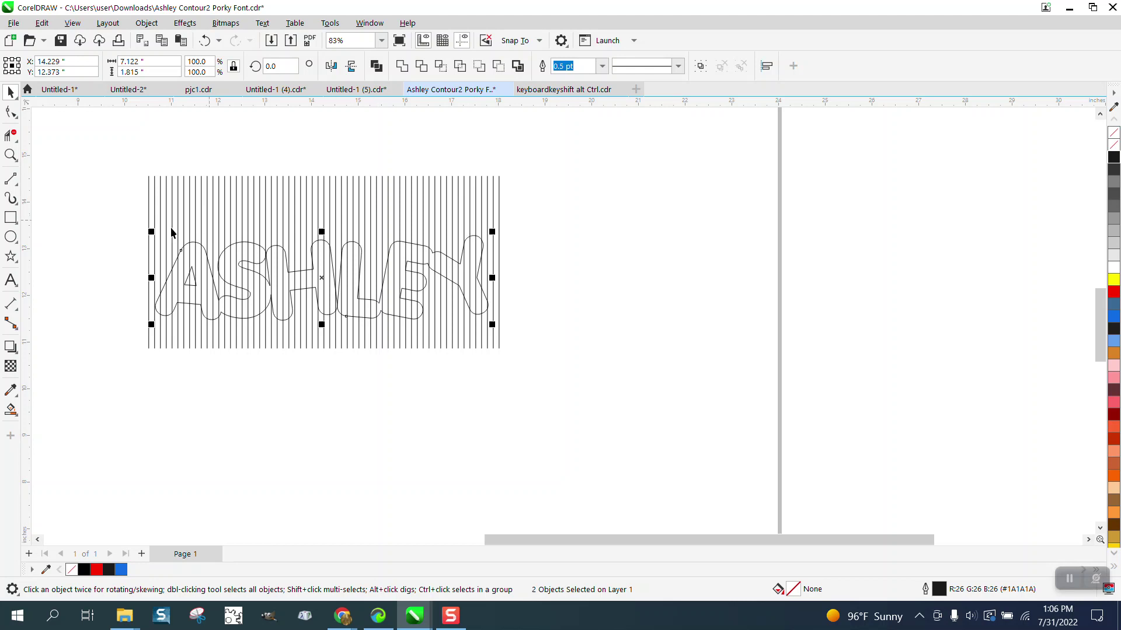
Step: Set the nudge distance to 10 in and shift both ASHLEY outlines 10 inches right, then select the 61 lines
click(281, 136)
drag(480, 66, 459, 66)
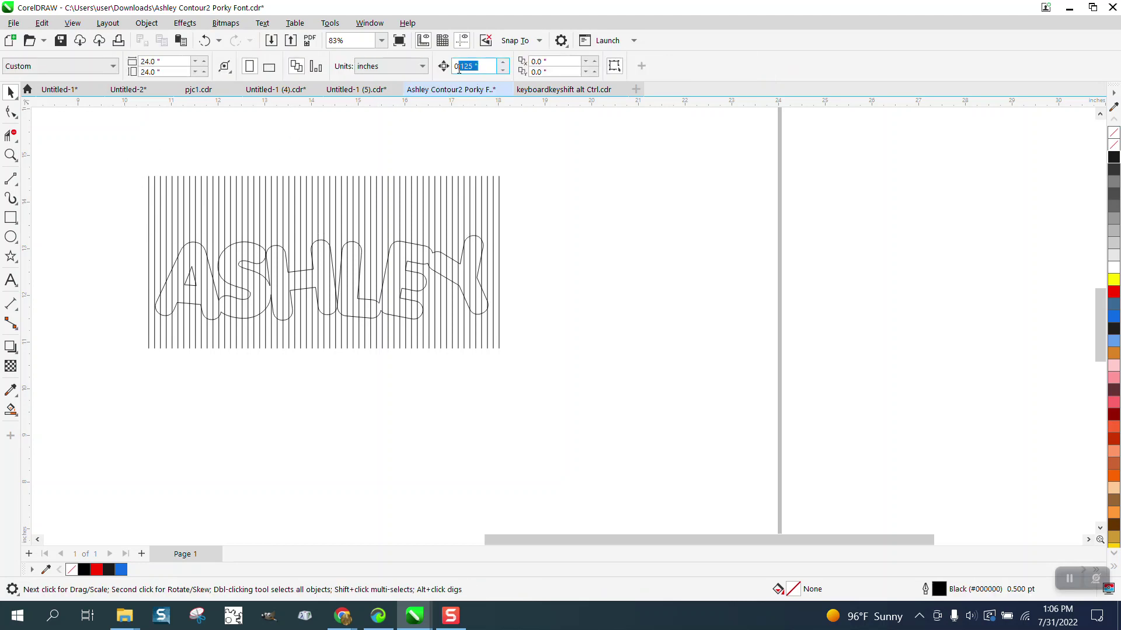
text(10)
drag(80, 225, 565, 356)
key(Right)
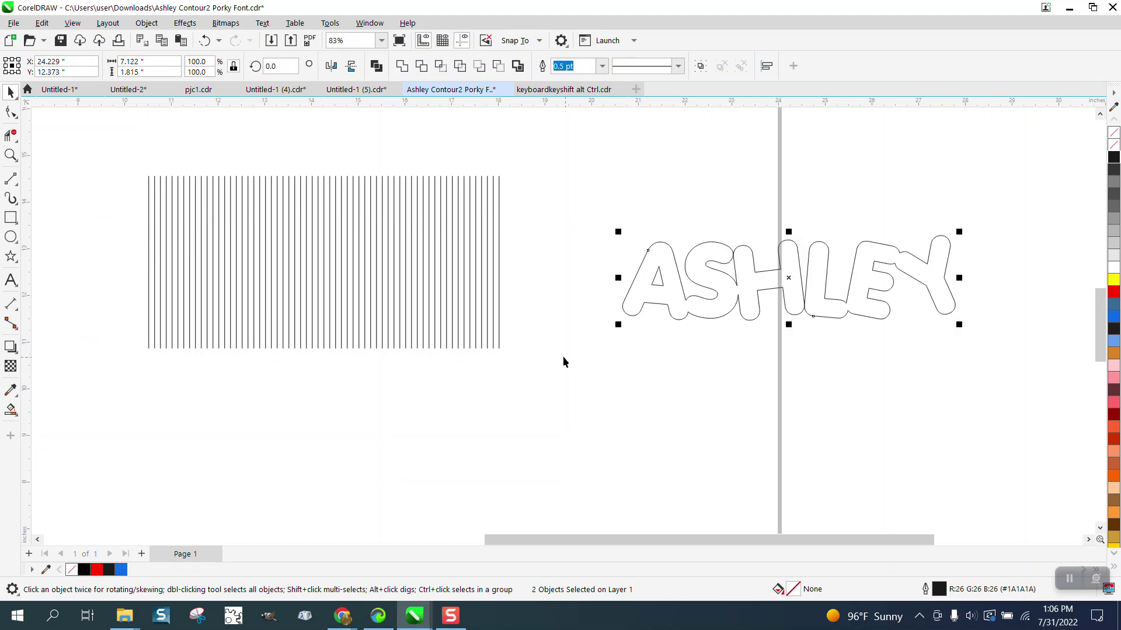
drag(94, 142, 558, 401)
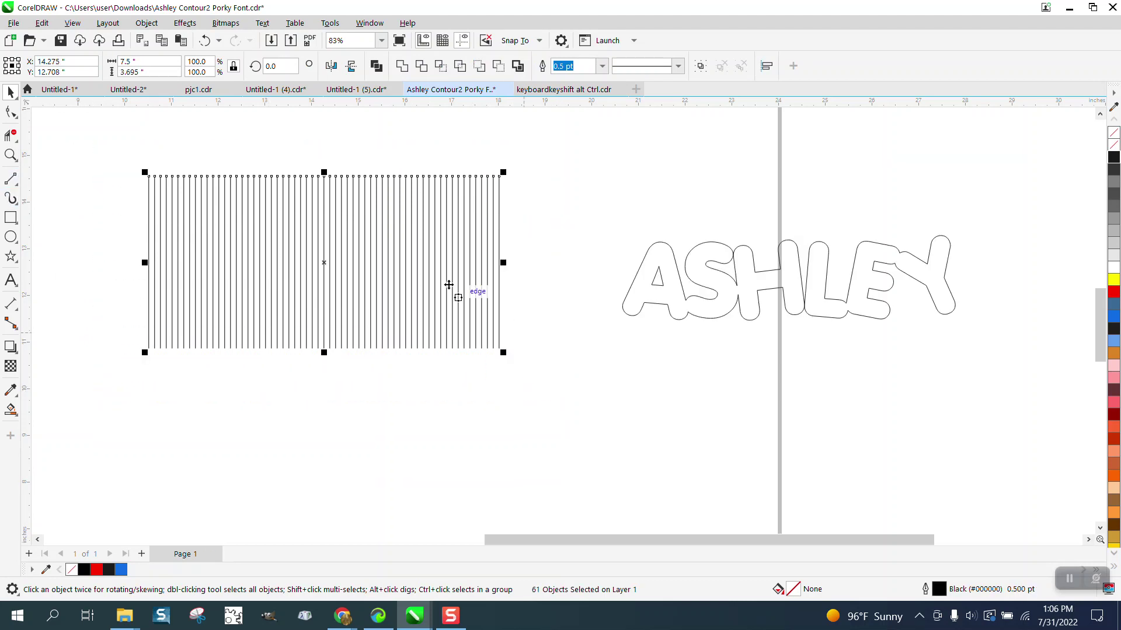
Step: Group the 61 vertical lines and select both ASHLEY outlines, undoing a trial centering
click(147, 23)
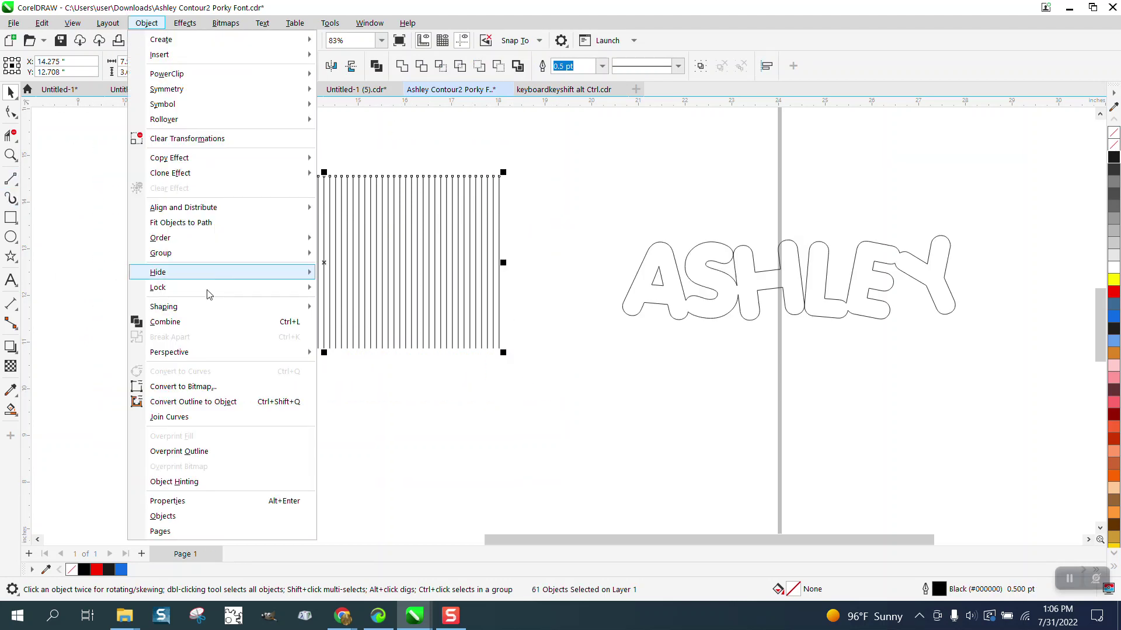
click(366, 260)
click(655, 281)
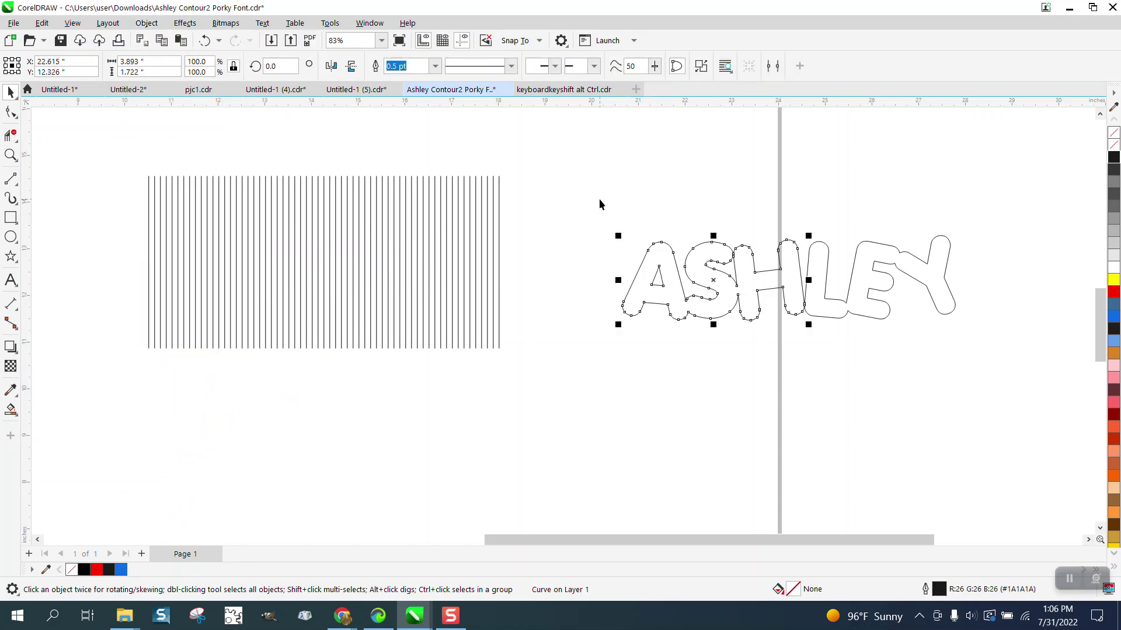
drag(599, 204, 972, 362)
key(c)
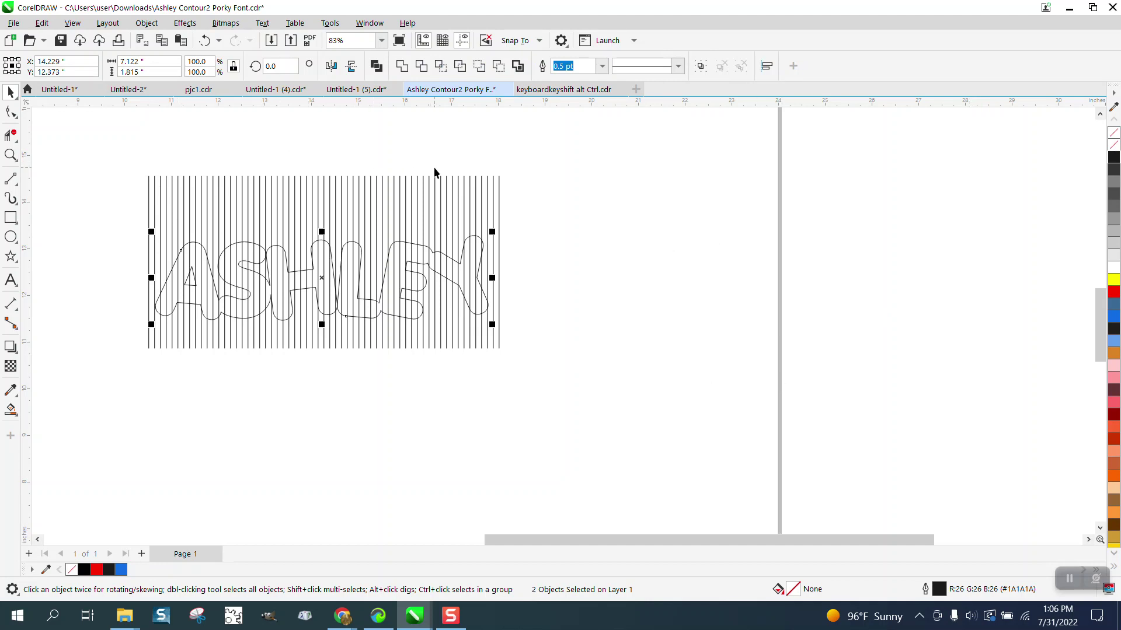
key(ctrl+z)
Step: Group the two ASHLEY outlines and nudge the group 10 inches left back over the lines
drag(601, 200, 1011, 323)
scroll(818, 327, right, 3)
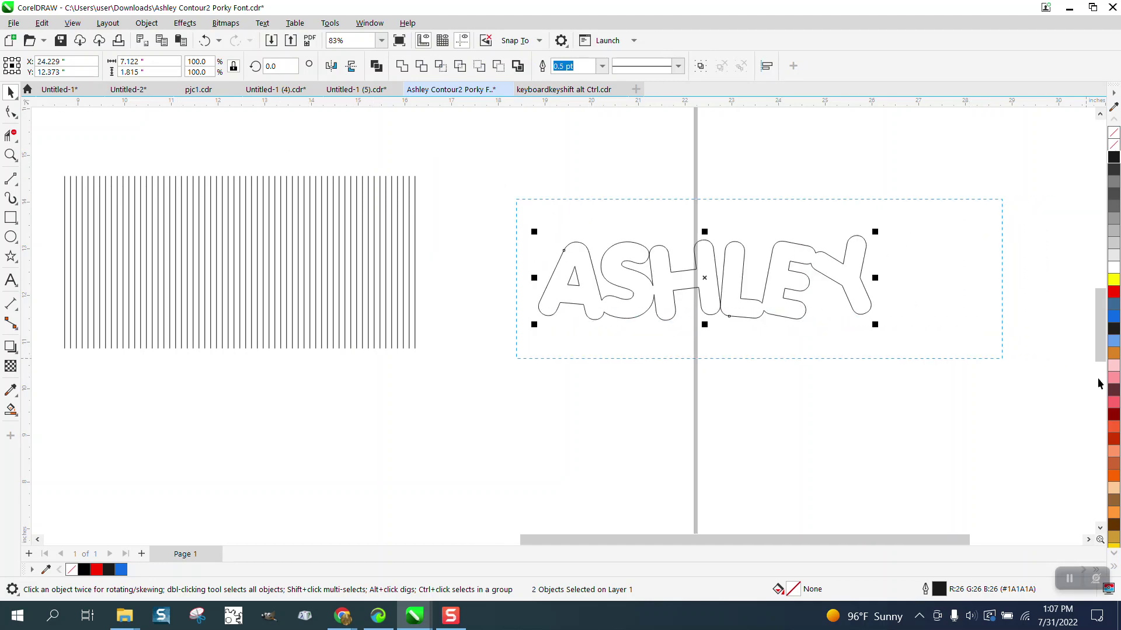
click(146, 22)
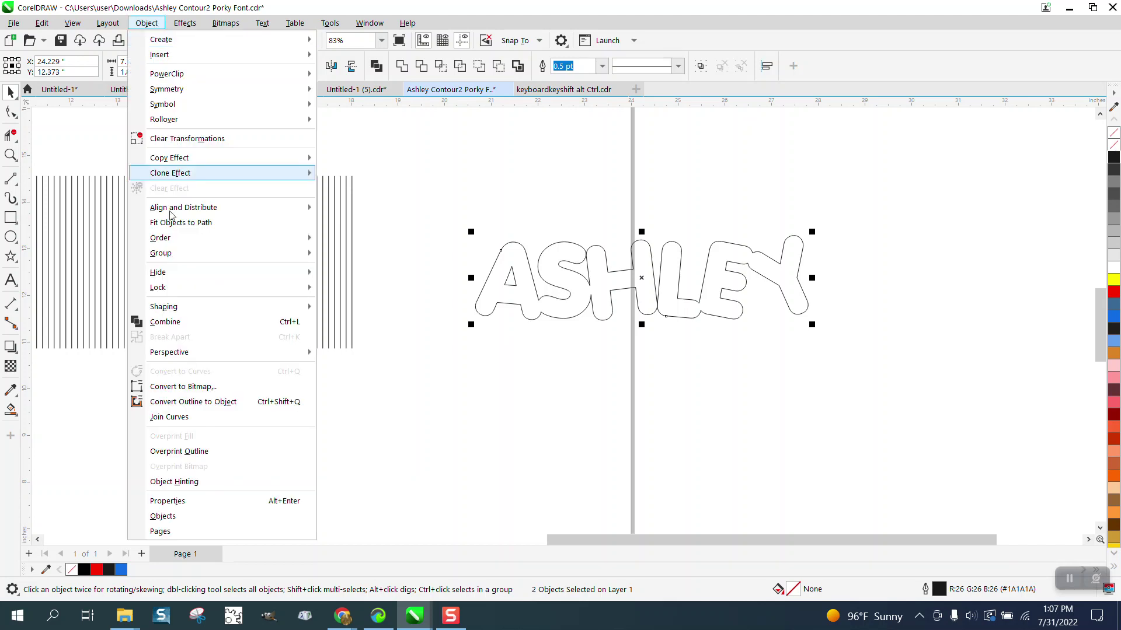
mouse_move(183, 253)
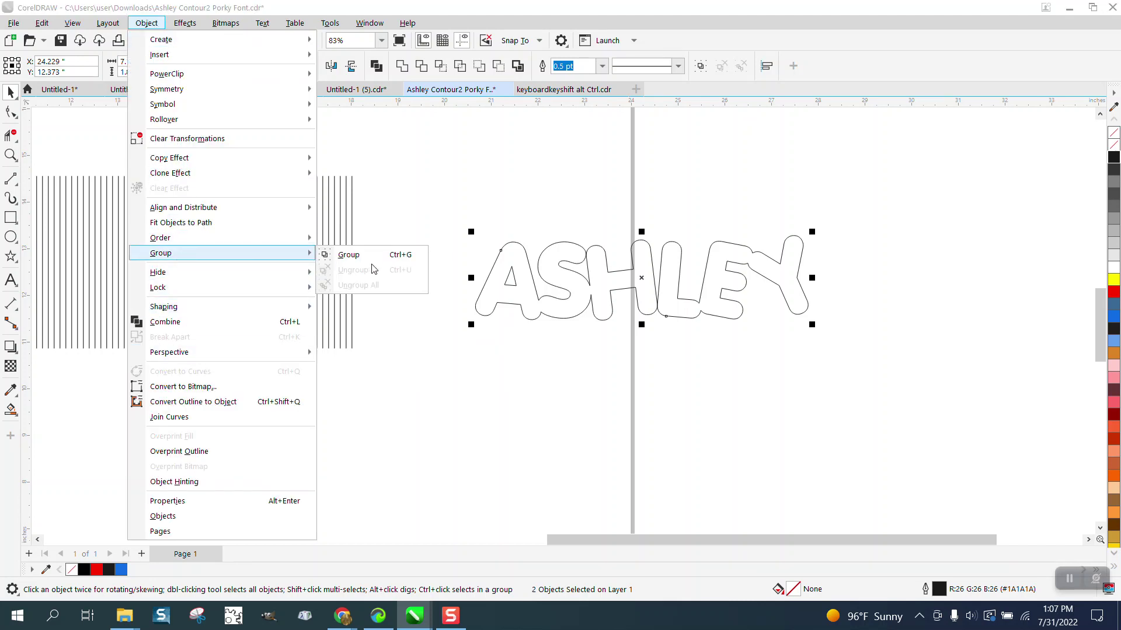
click(350, 253)
key(shift+Left)
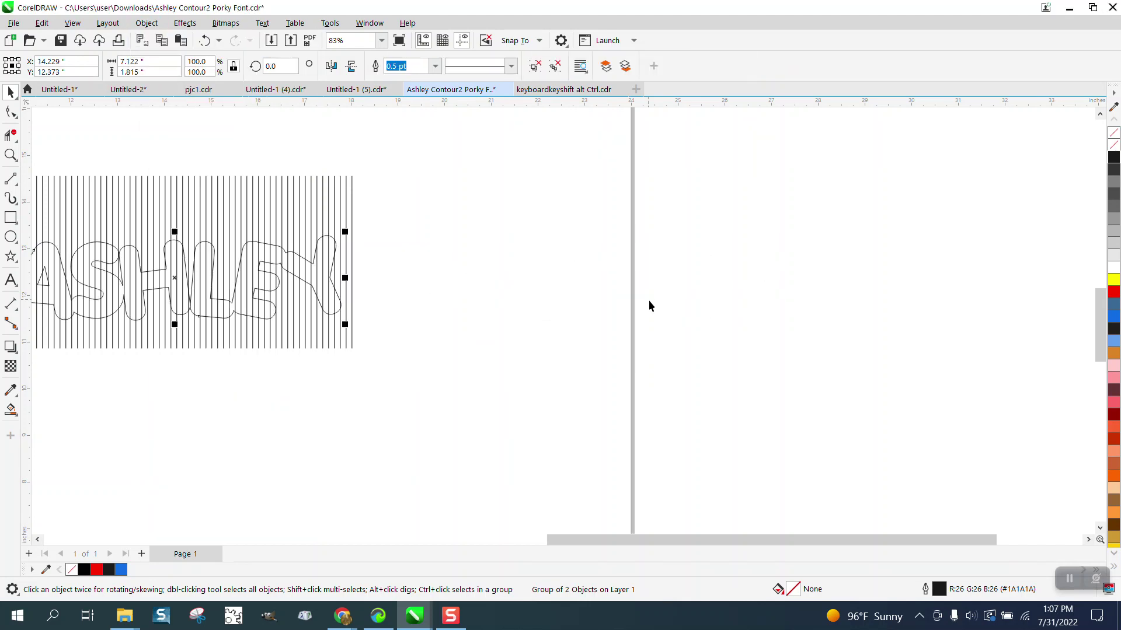
scroll(649, 300, down, 2)
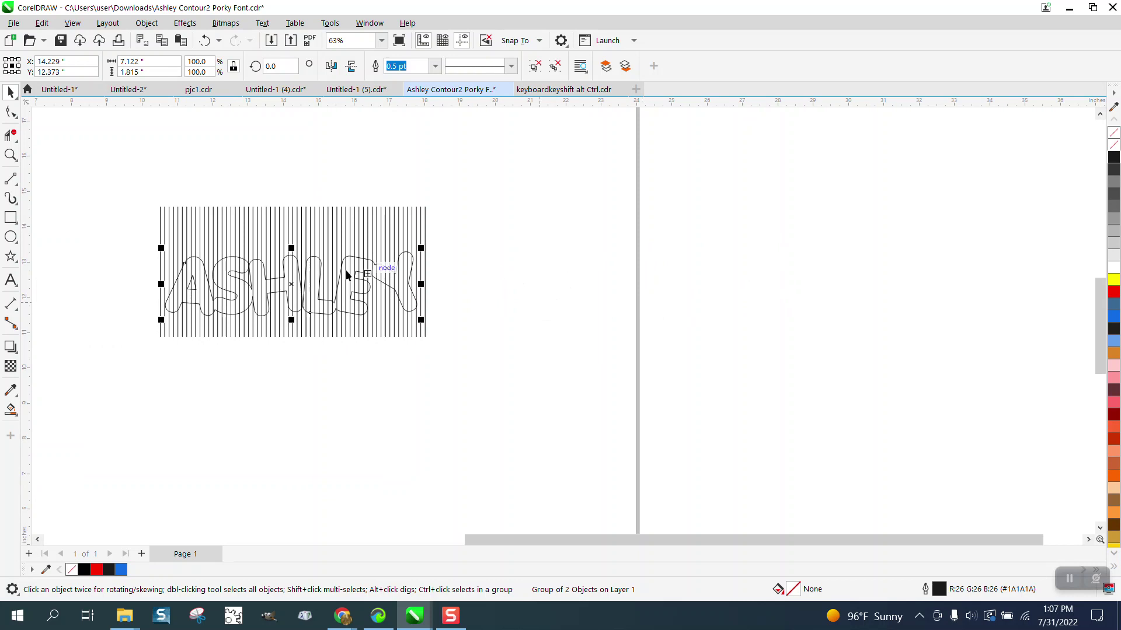
click(251, 229)
click(257, 225)
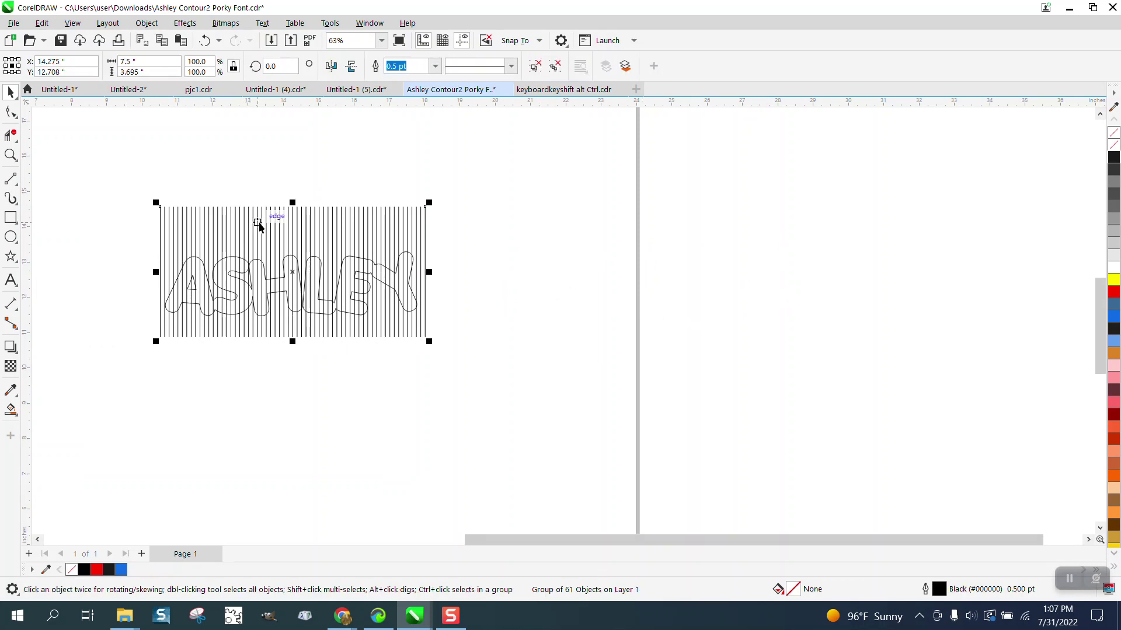
Step: Skew the vertical line group sideways and intersect it with ASHLEY to create hatched letters
click(293, 203)
mouse_move(293, 203)
mouse_down()
mouse_move(370, 204)
mouse_move(227, 203)
mouse_move(277, 207)
mouse_up()
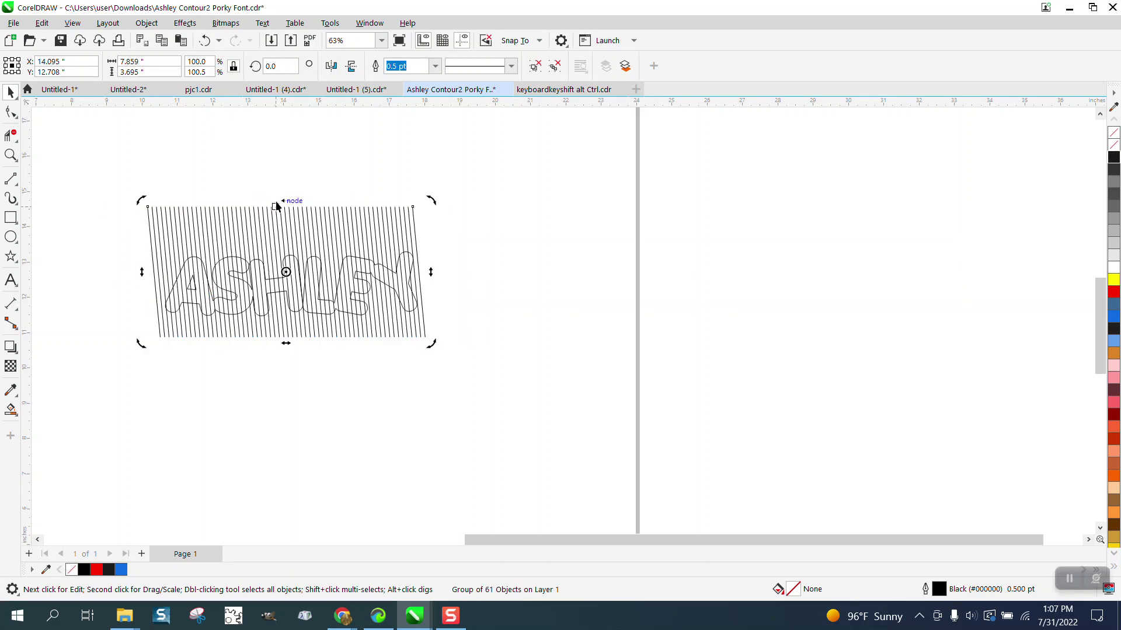
drag(129, 175, 422, 338)
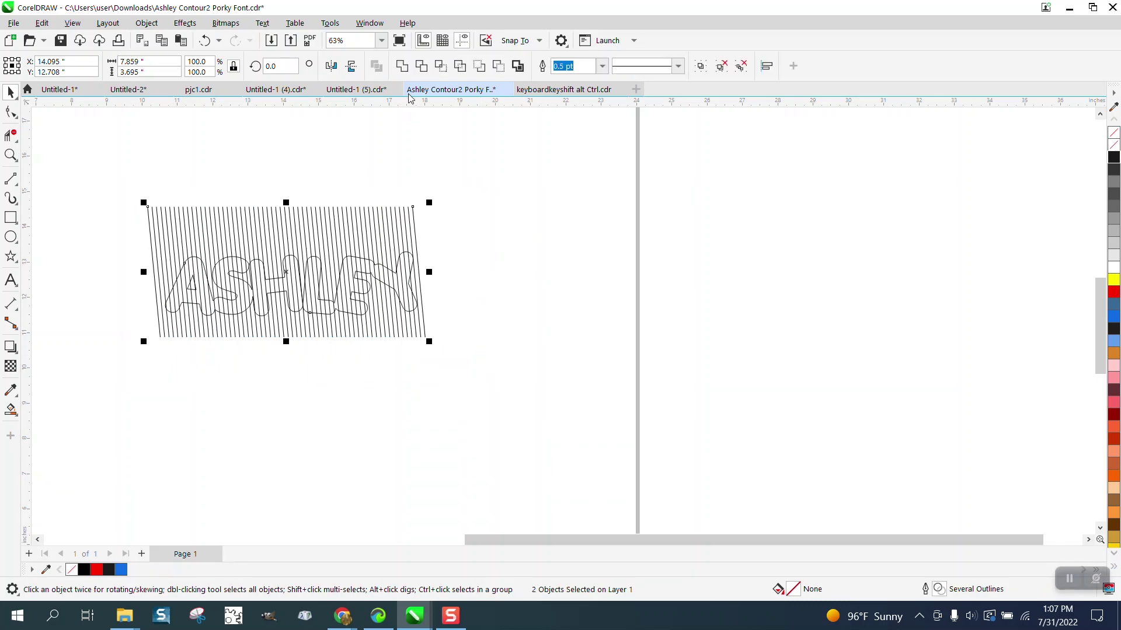
click(441, 66)
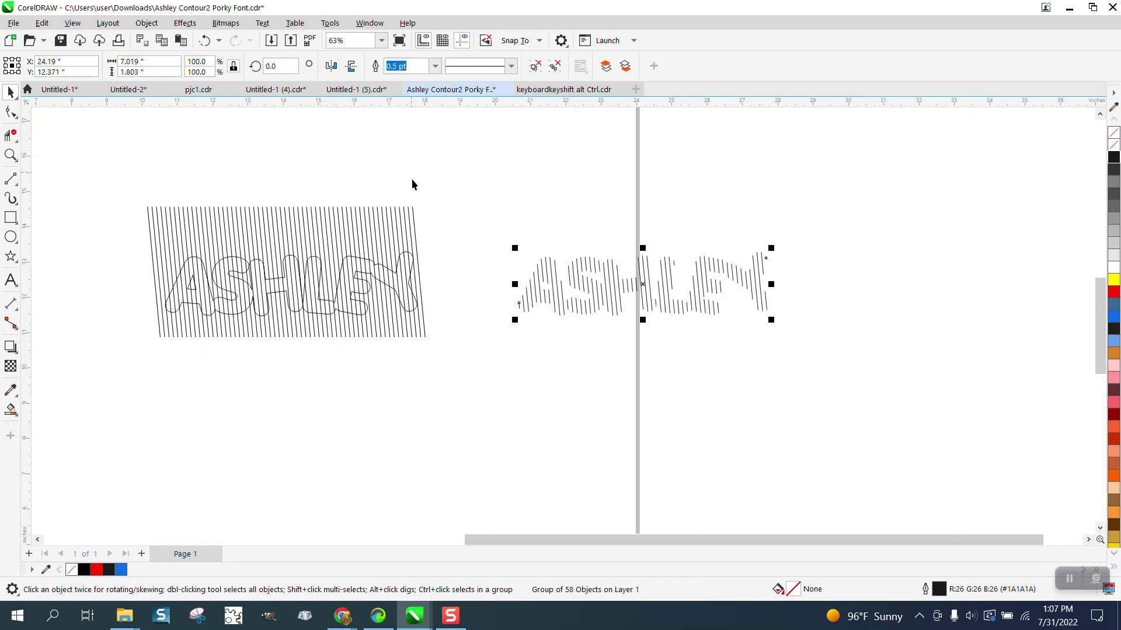
Step: Move the ASHLEY outline group onto the hatched letters and select them together
click(441, 237)
click(413, 263)
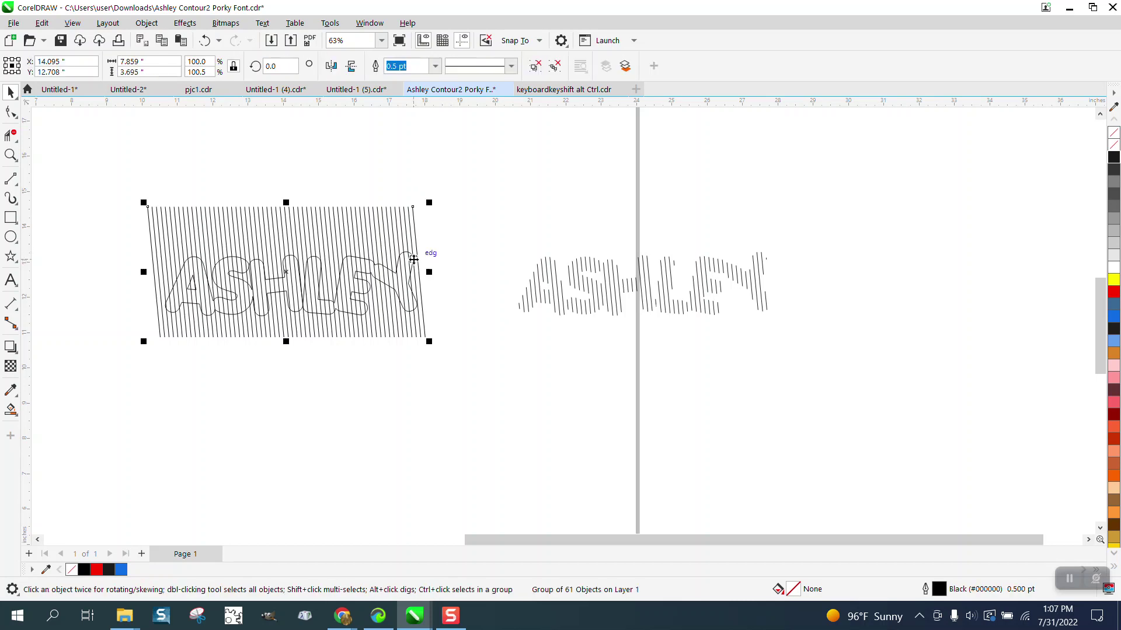
mouse_move(430, 232)
mouse_down()
mouse_move(368, 318)
mouse_move(113, 325)
mouse_up()
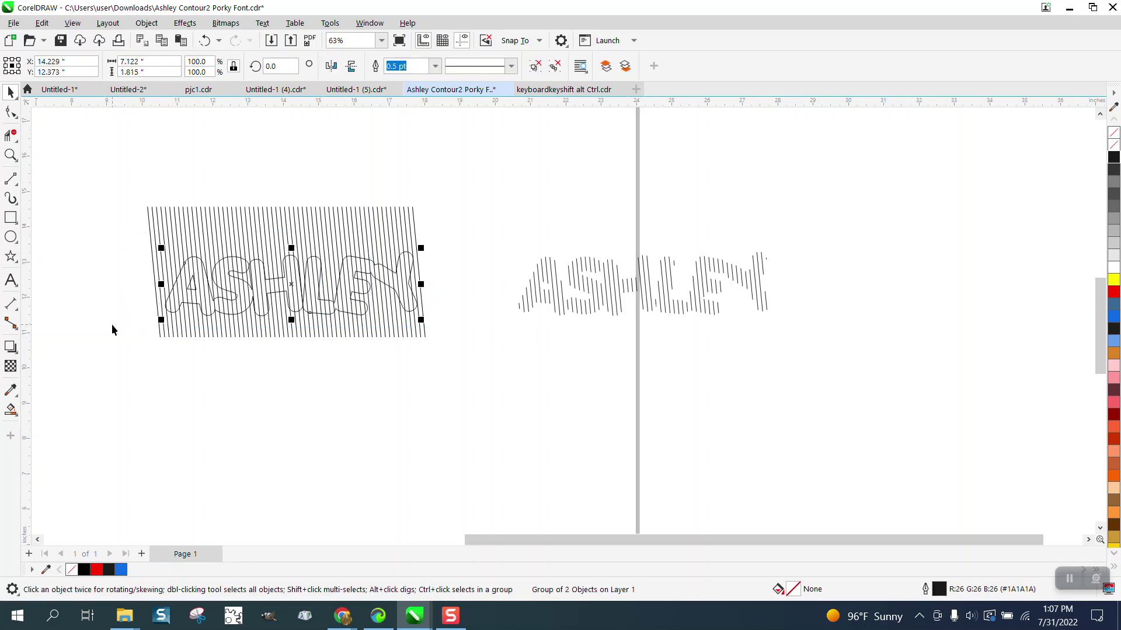
key(c)
key(e)
drag(490, 208, 846, 359)
Step: Nudge the hatched ASHLEY up 10 in and left into the red base, then zoom in on it
scroll(650, 334, down, 3)
scroll(714, 346, down, 1)
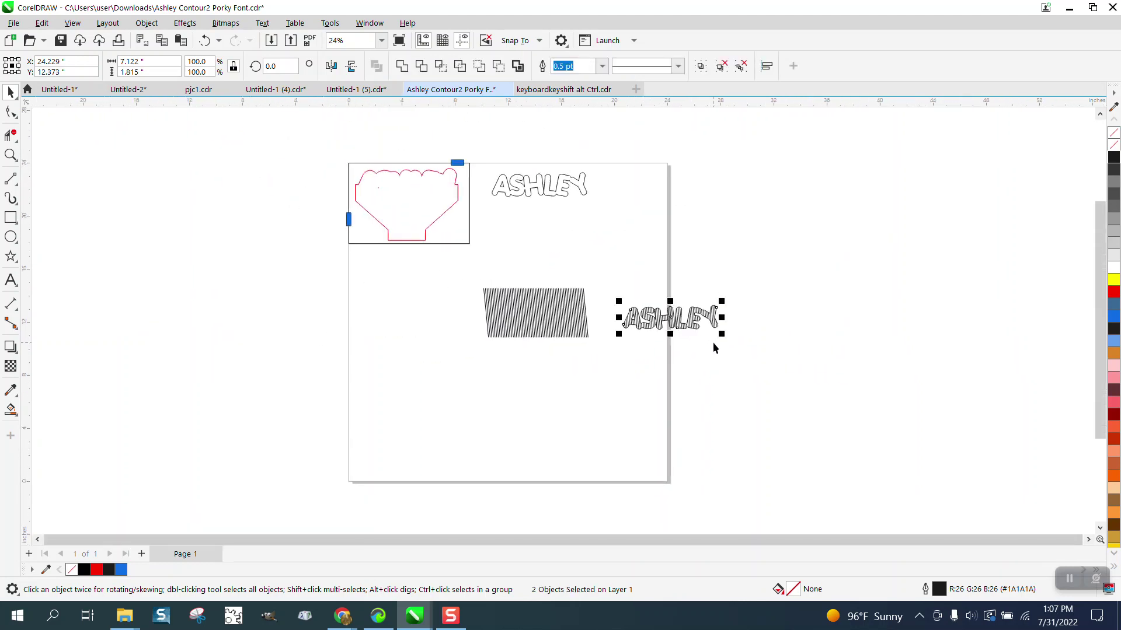
key(shift+Up)
key(shift+Left)
key(shift+Left)
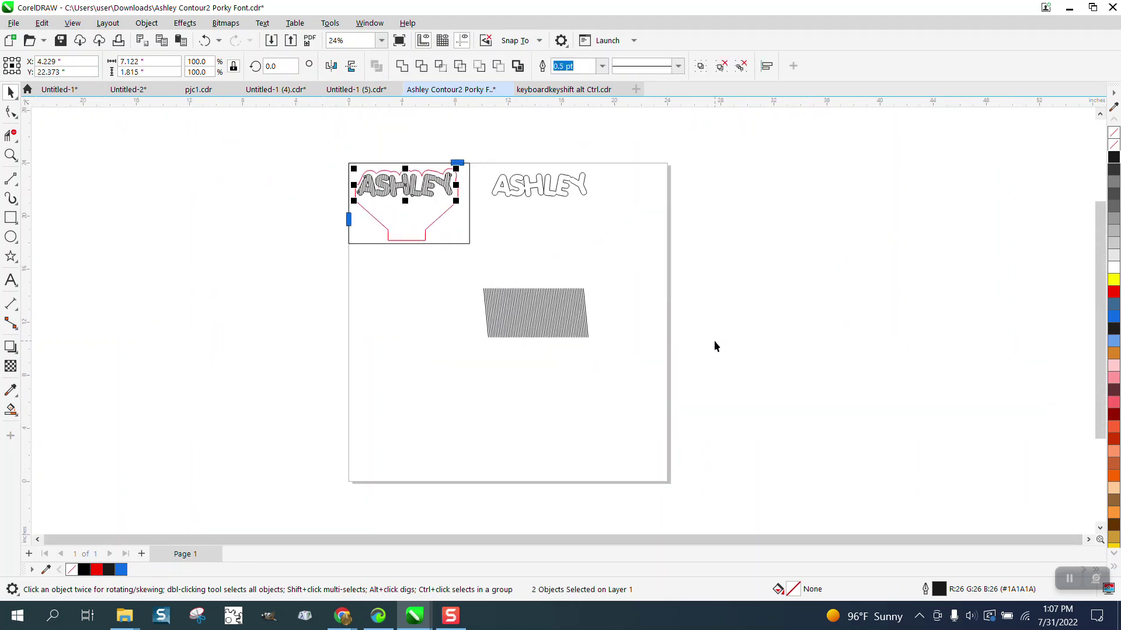
click(10, 154)
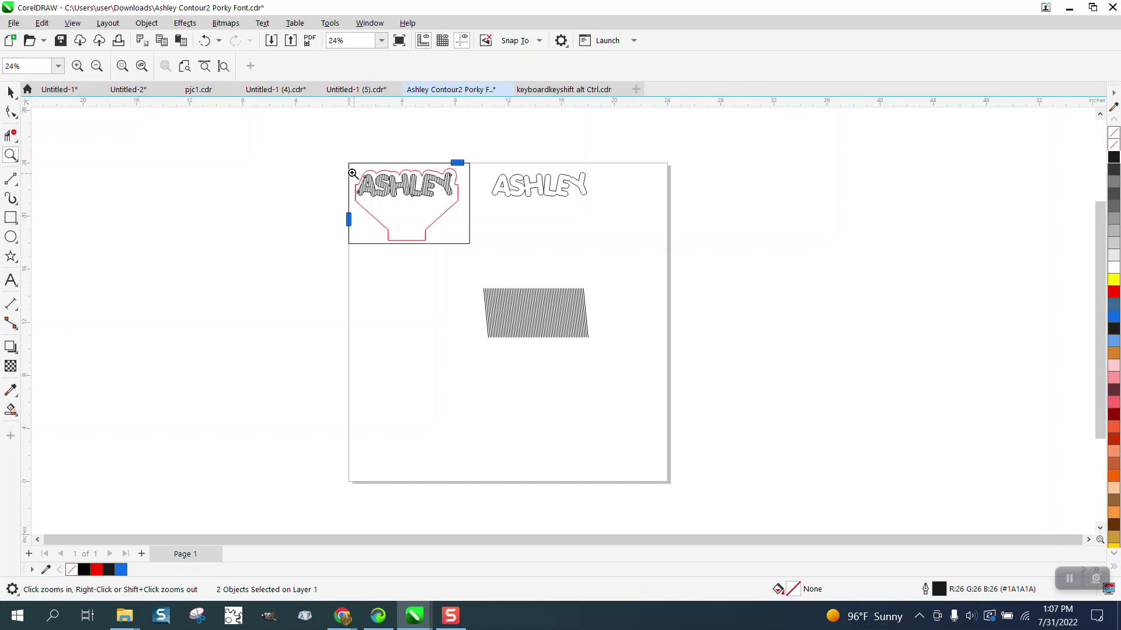
drag(350, 170, 556, 238)
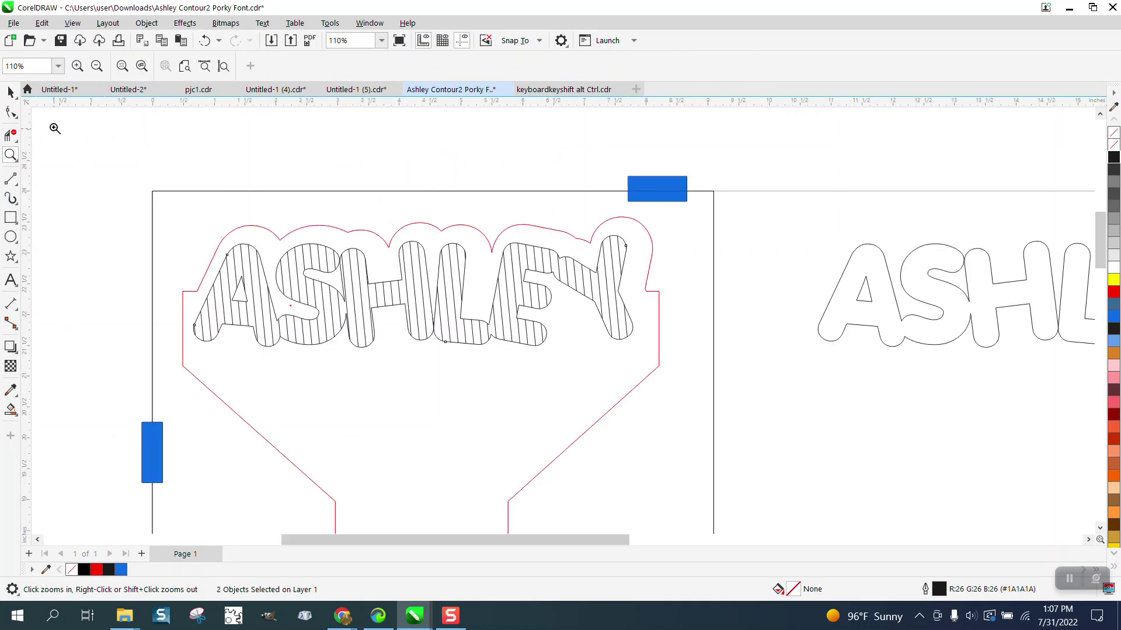
Step: Set the nudge distance to 0.1 in and nudge the hatched ASHLEY slightly right
click(11, 92)
click(344, 141)
click(474, 66)
text(.1225)
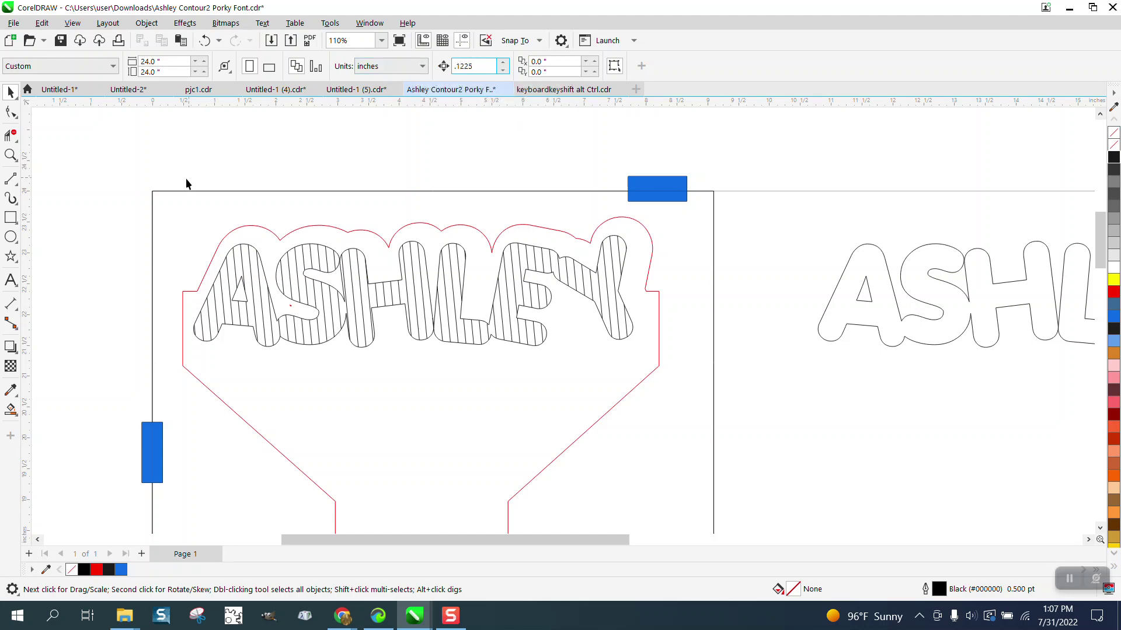
mouse_move(96, 196)
mouse_down()
mouse_move(343, 352)
mouse_move(660, 392)
mouse_up()
key(Right)
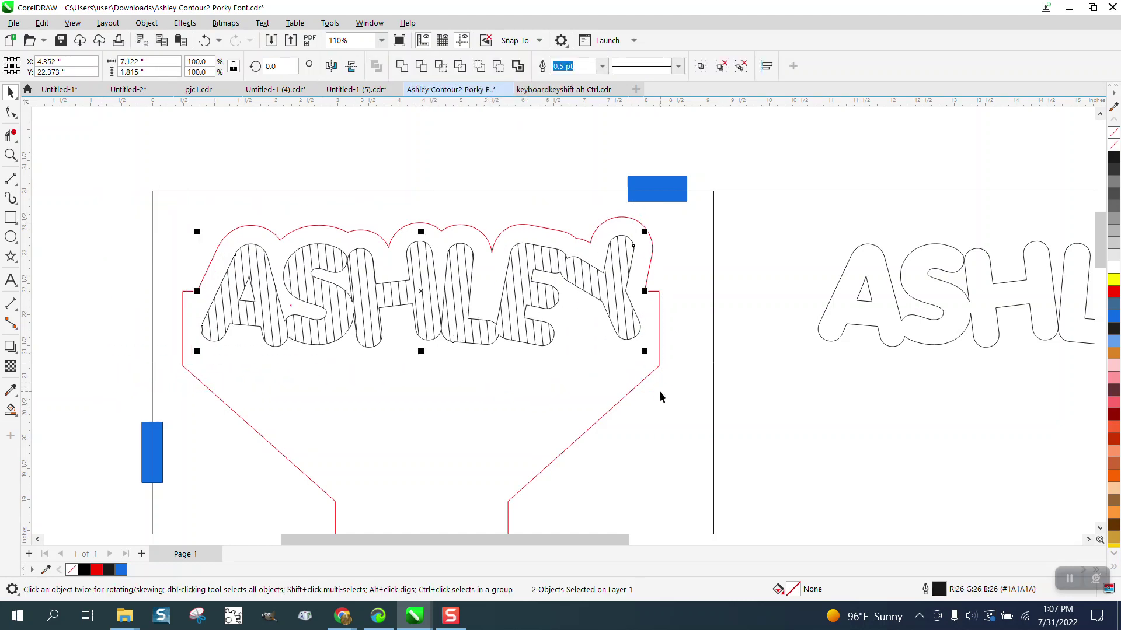
click(771, 341)
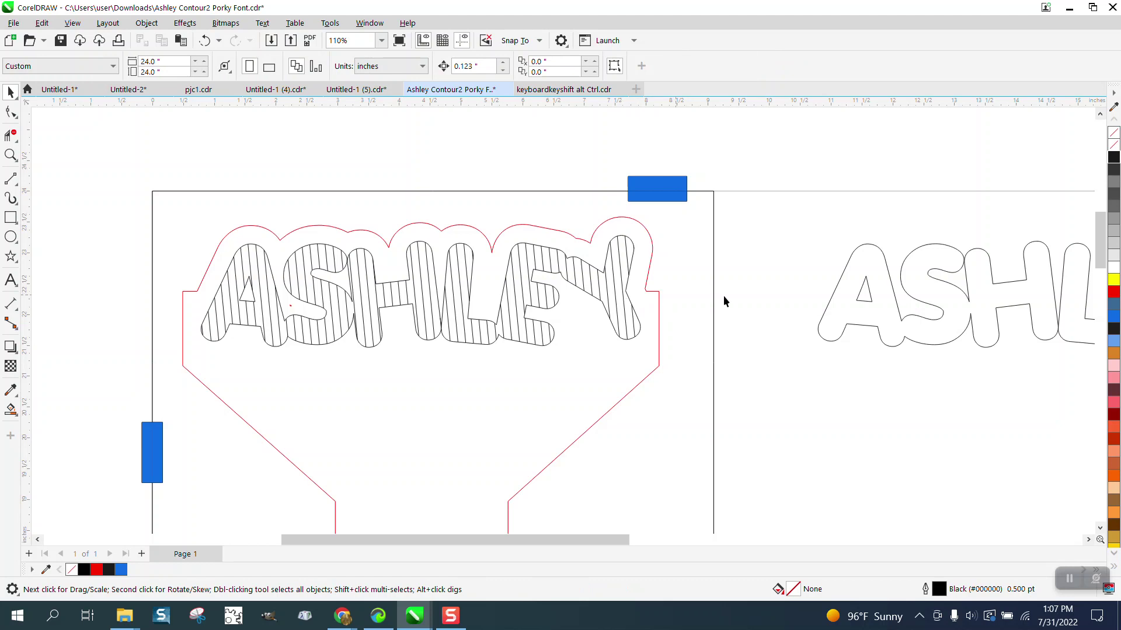
click(596, 292)
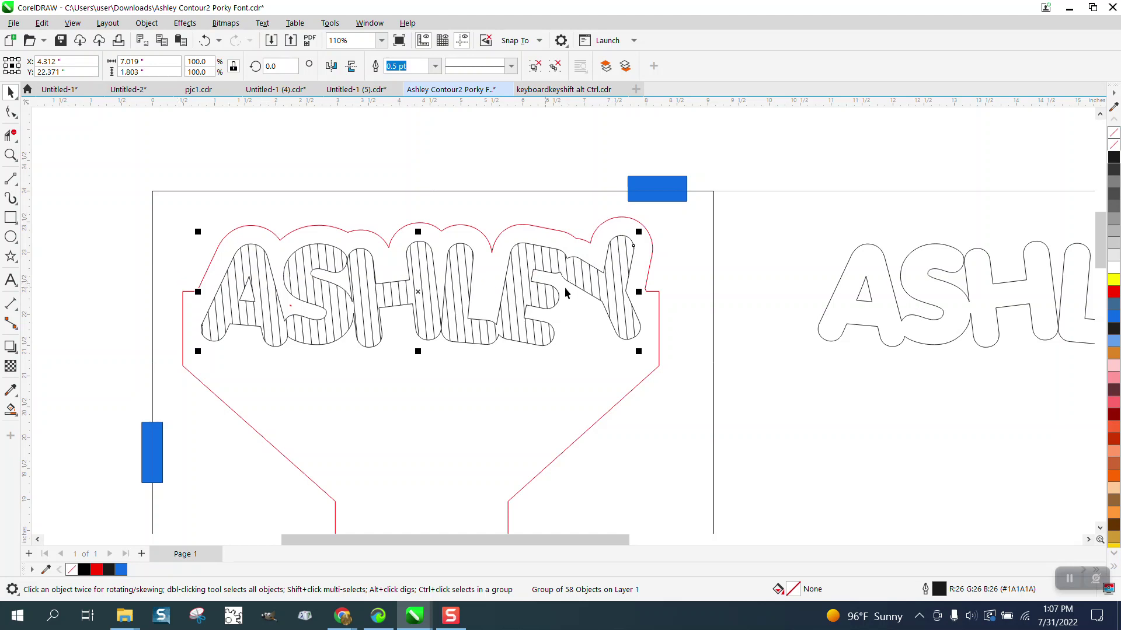
scroll(370, 308, down, 4)
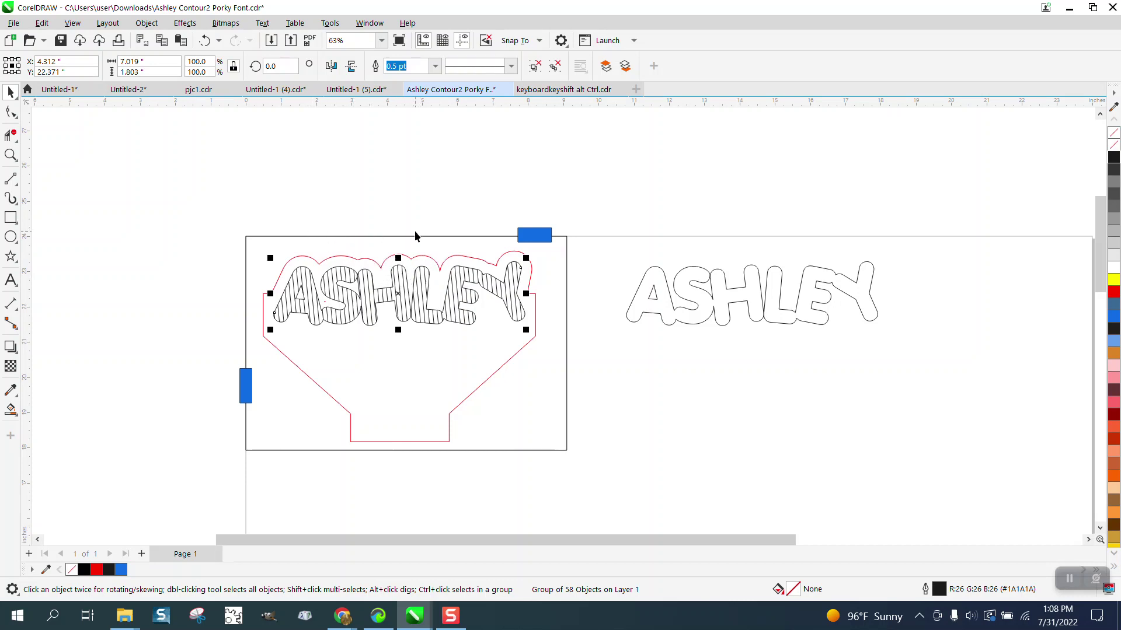
scroll(415, 236, down, 4)
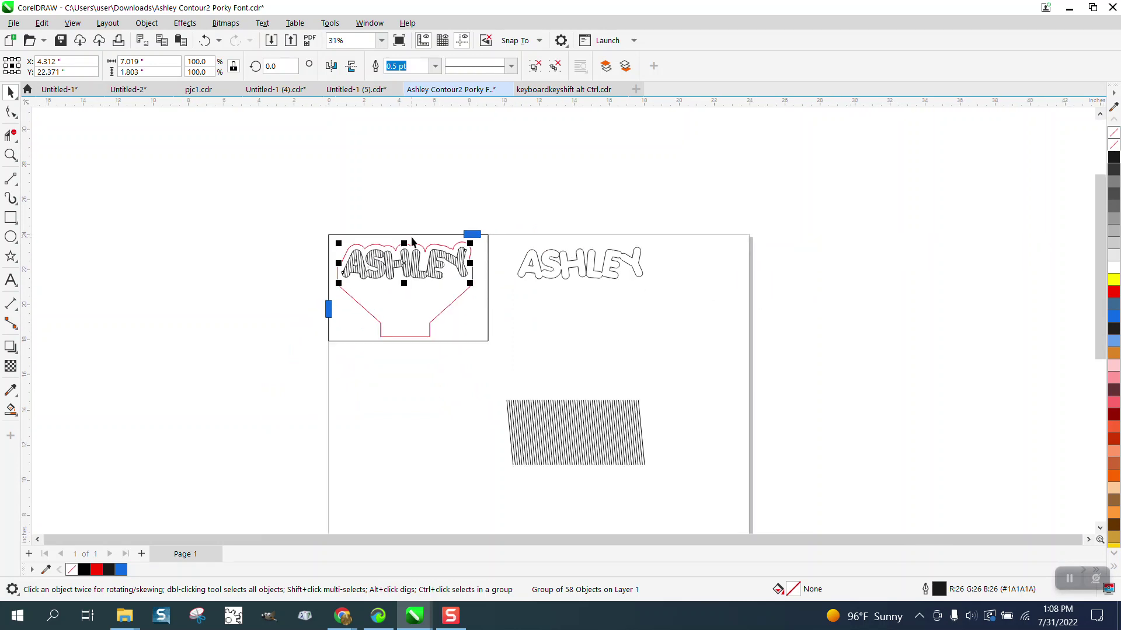